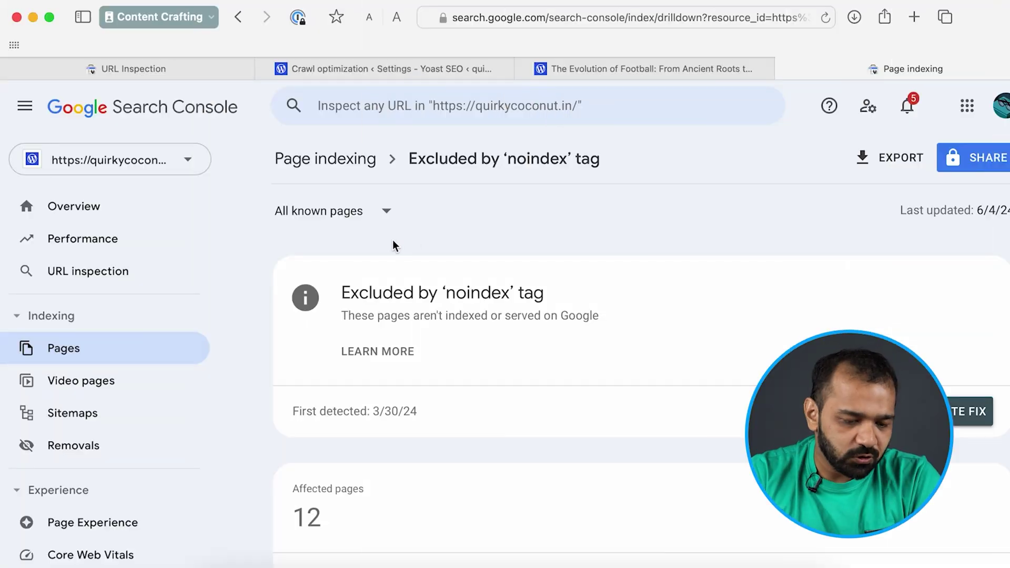
Open Indexing > Pages and scroll to the 'Why pages aren't indexed' reasons table.
click(59, 360)
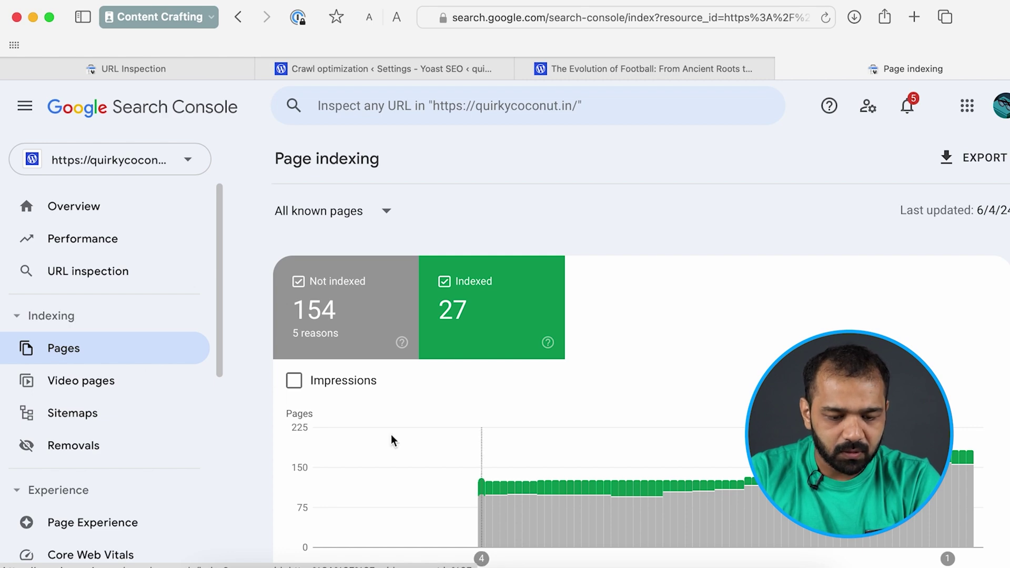
scroll(390, 431, down, 5)
scroll(390, 419, down, 4)
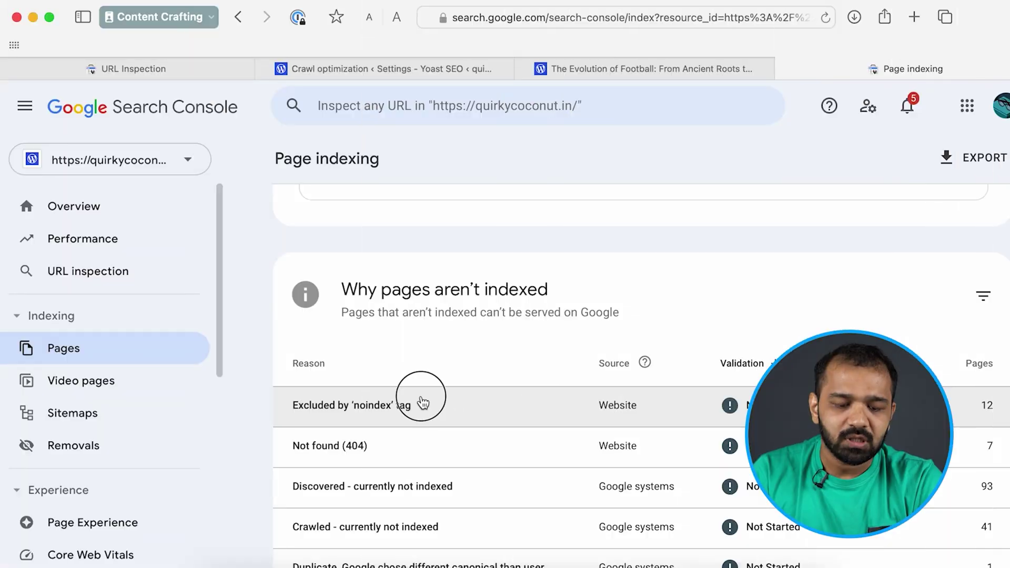
Review the 12 'Excluded by noindex tag' example URLs, mostly feed and search pages, then go to Yoast crawl optimization.
click(422, 403)
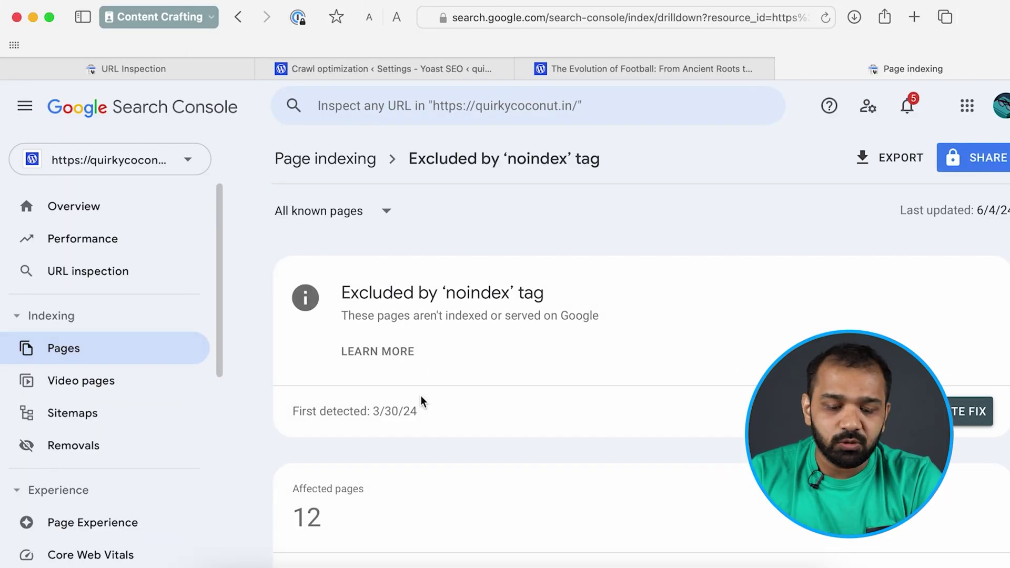
scroll(559, 259, down, 10)
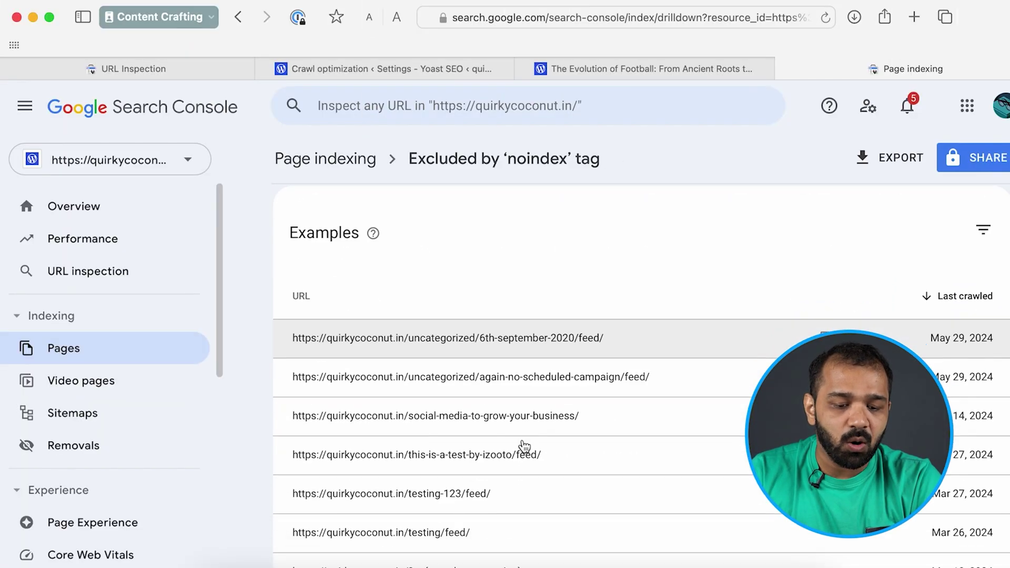
scroll(525, 447, down, 5)
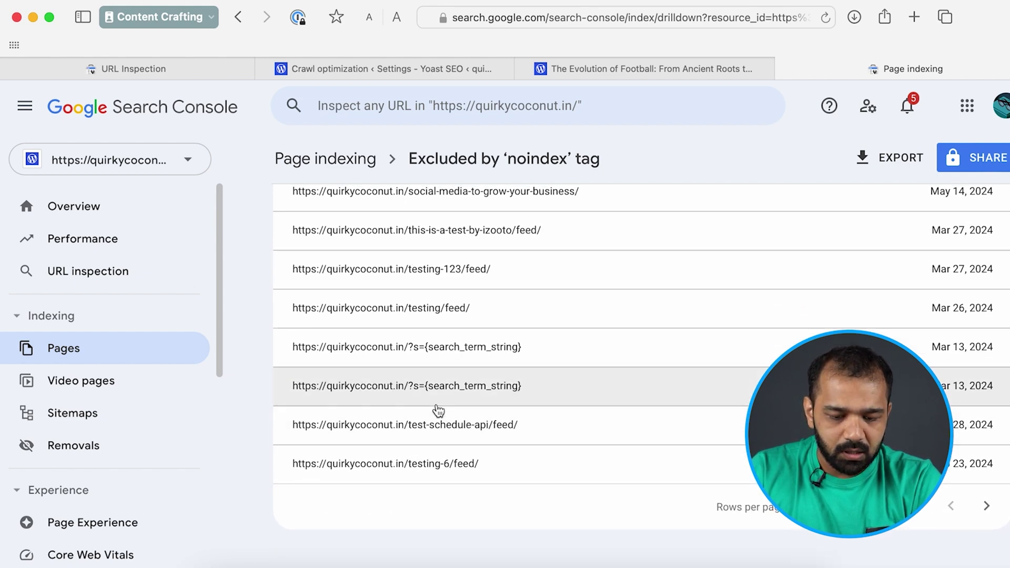
scroll(436, 411, up, 4)
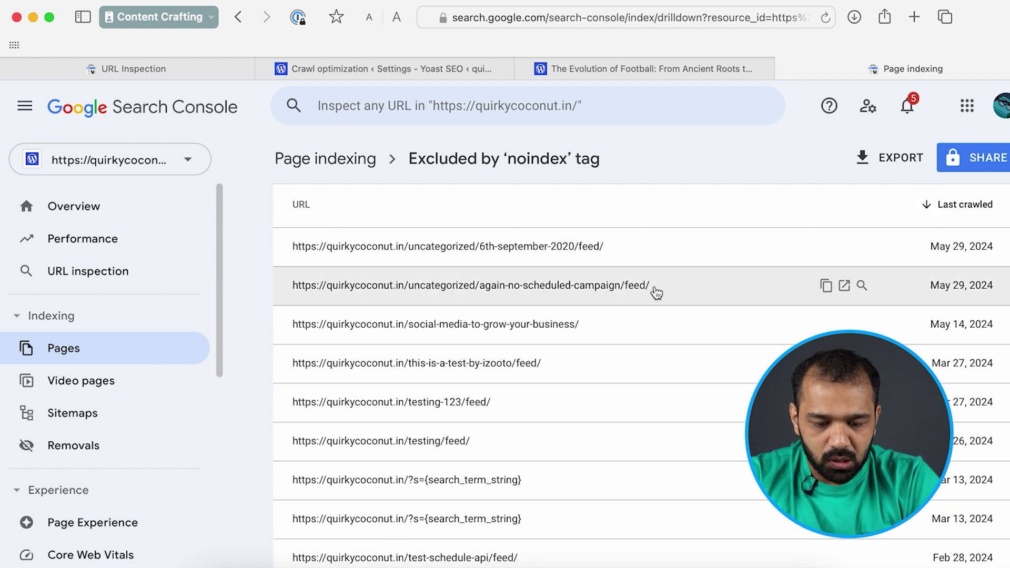
scroll(492, 347, down, 2)
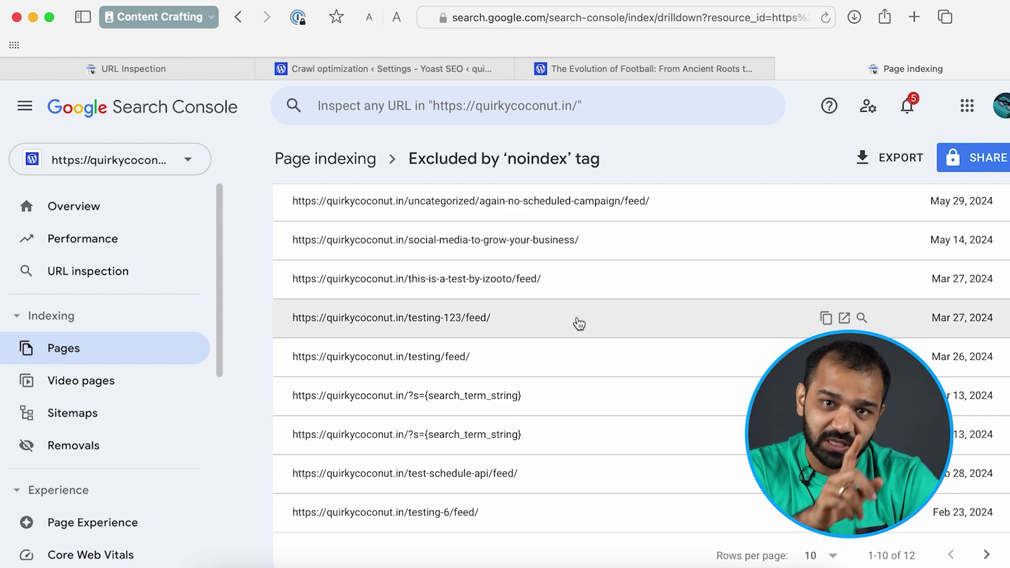
scroll(574, 321, up, 3)
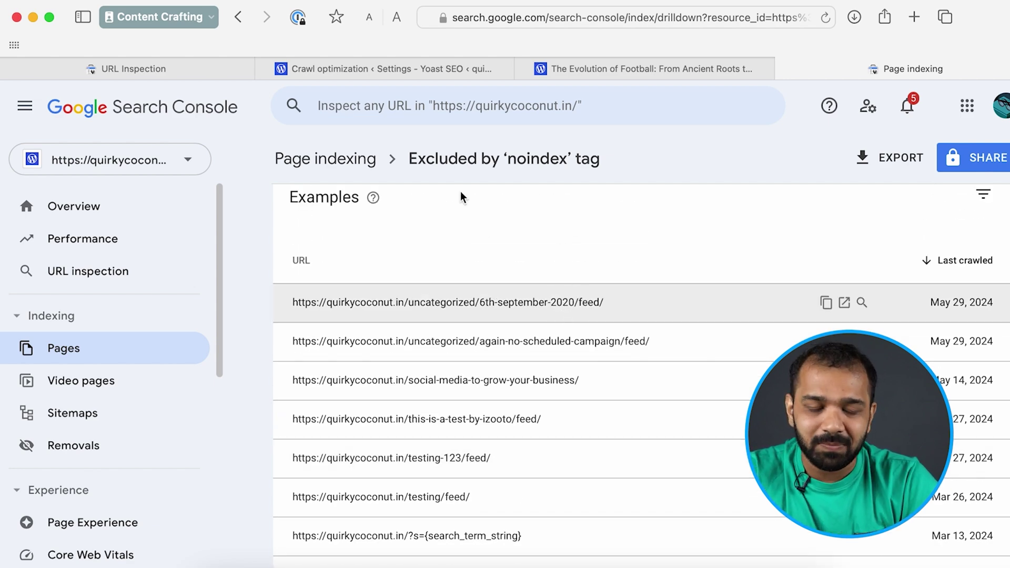
click(381, 67)
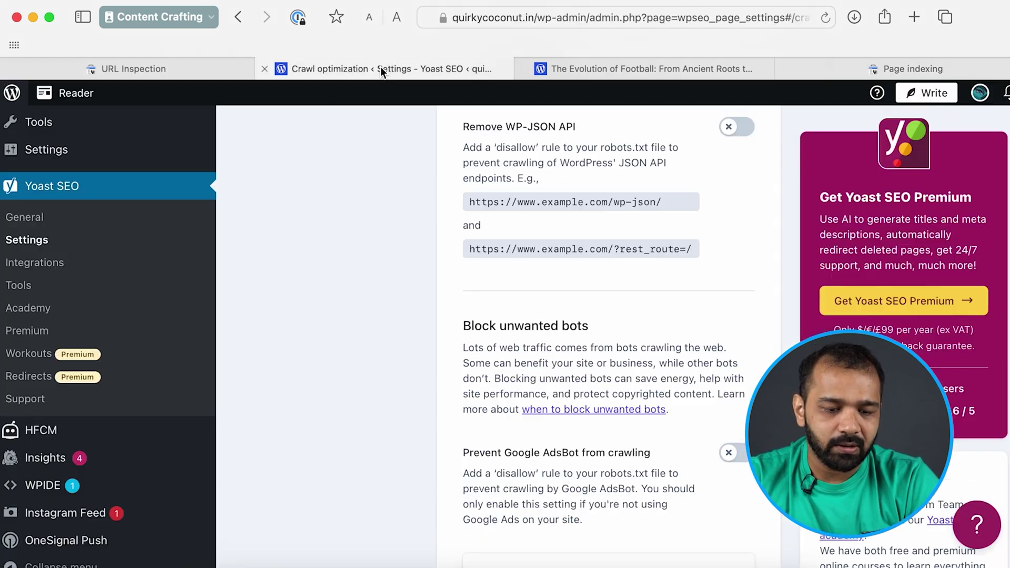
Open the page source of the football article.
click(579, 70)
scroll(559, 385, down, 2)
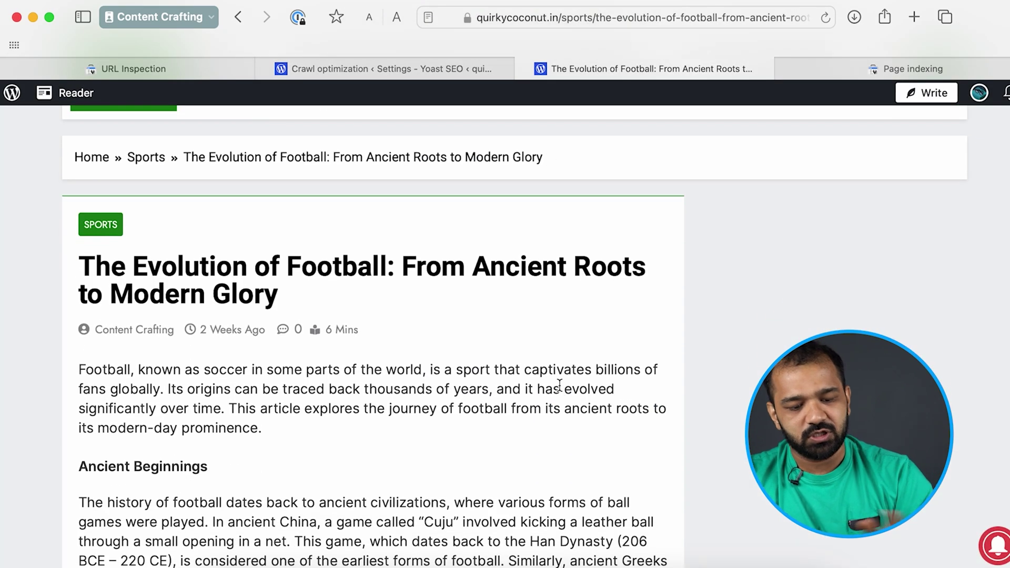
scroll(560, 385, down, 3)
right_click(524, 406)
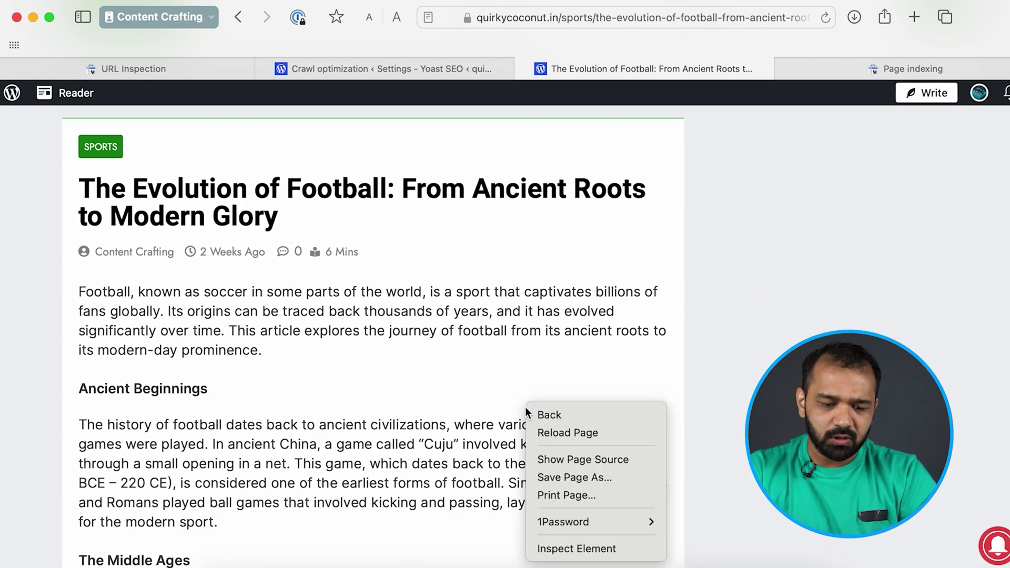
click(600, 460)
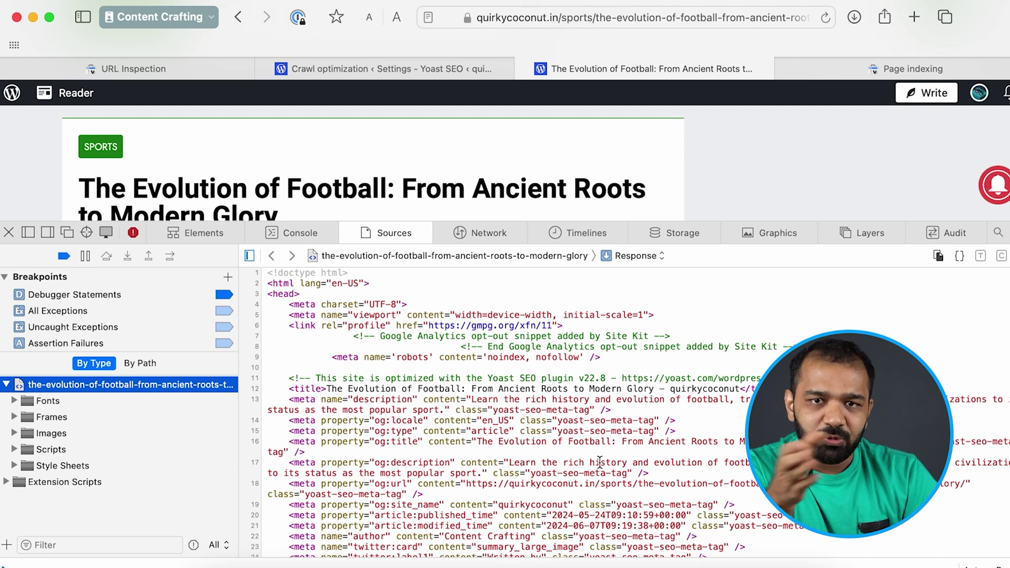
Search the source for 'noindex' and highlight the 'noindex, nofollow' robots meta tag on line 9.
key(super+f)
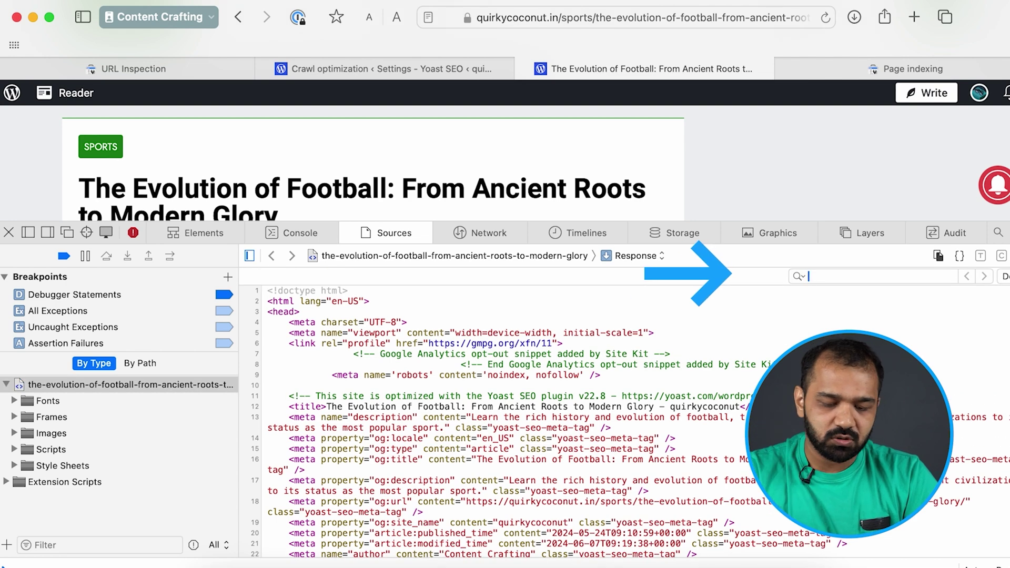
text(noindex)
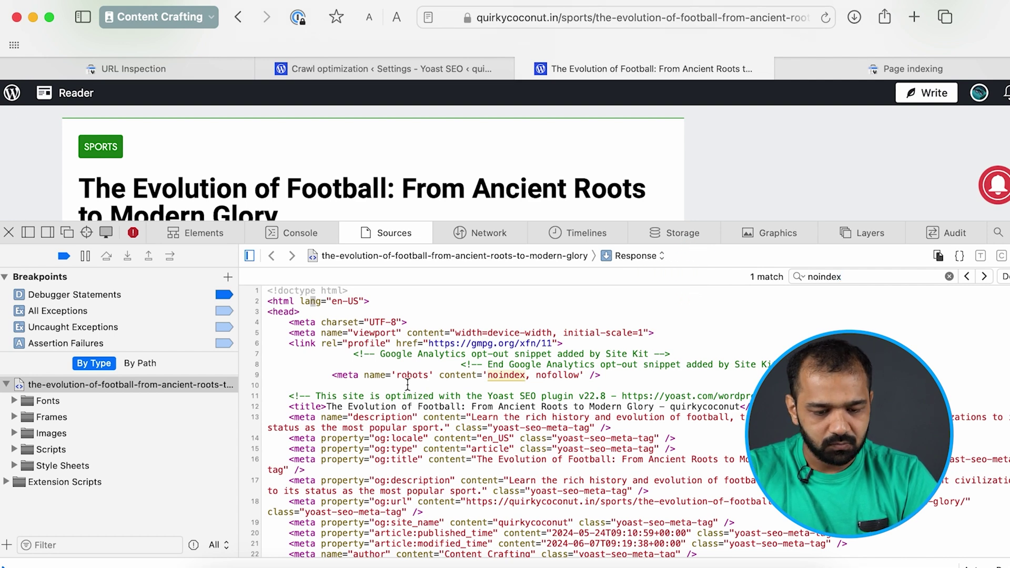
drag(332, 378, 584, 374)
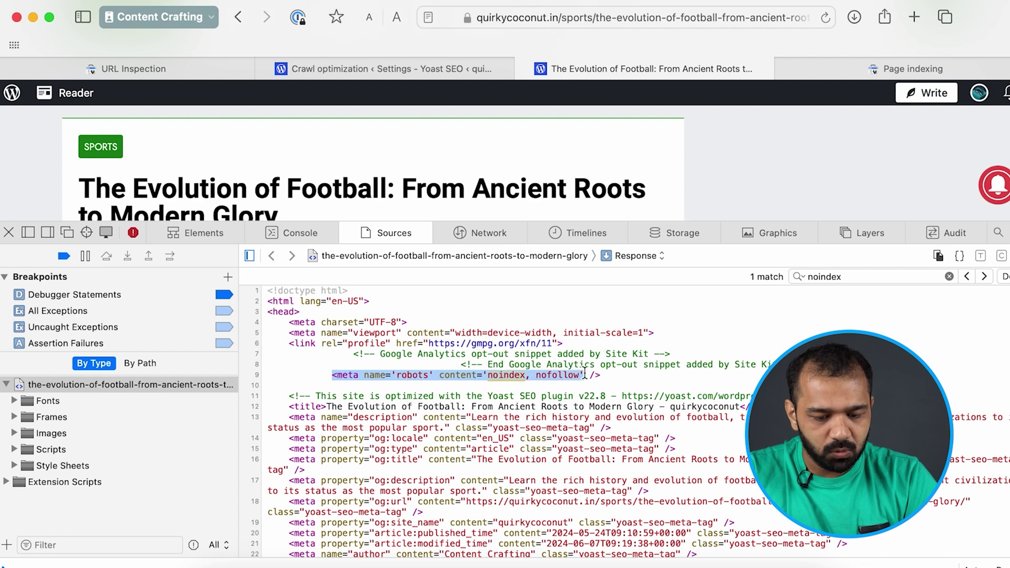
click(626, 372)
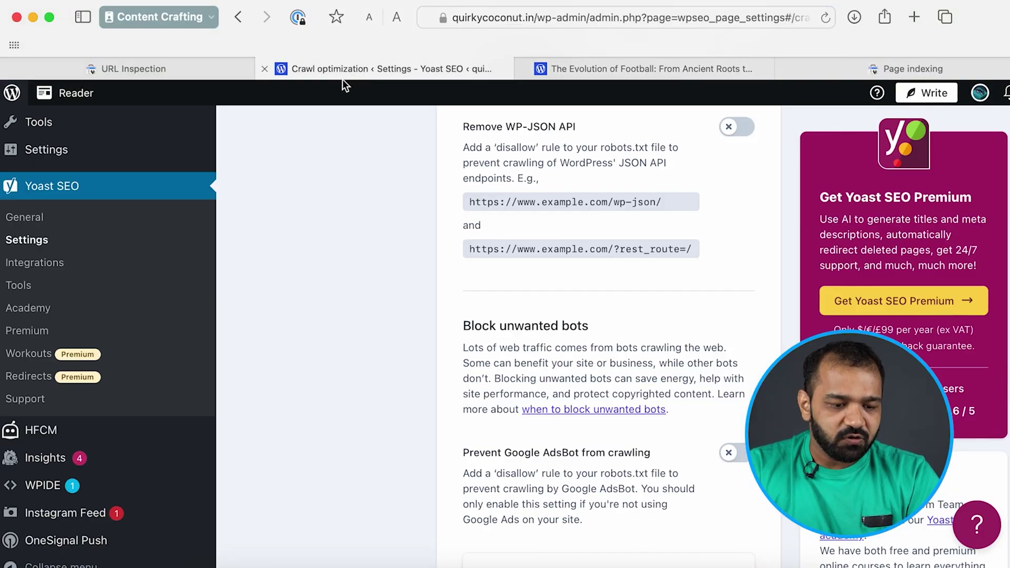
From All Posts, open 'The Evolution of Football: From Ancient Roots to Modern Glory' in the editor.
scroll(37, 187, up, 15)
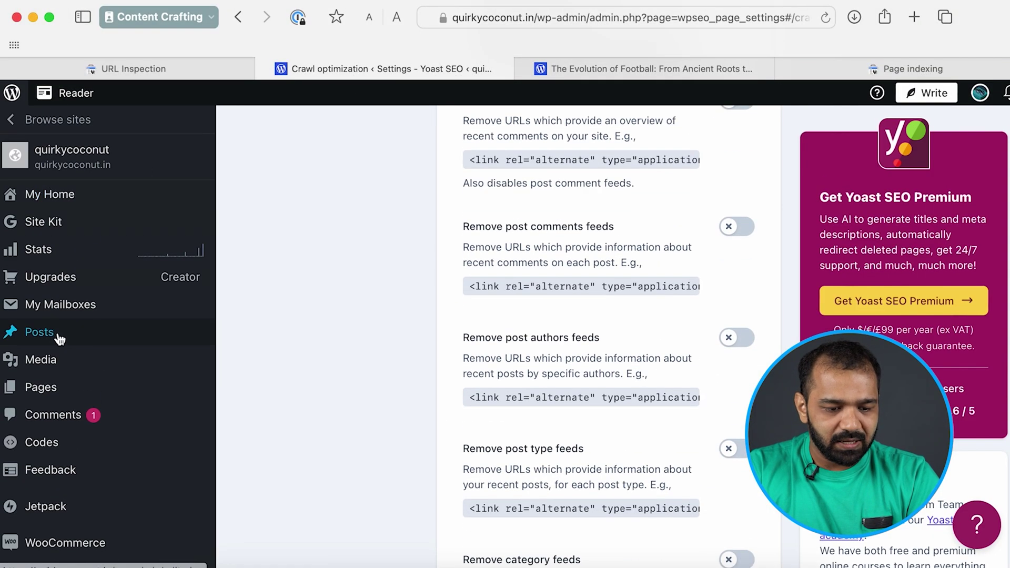
mouse_move(59, 336)
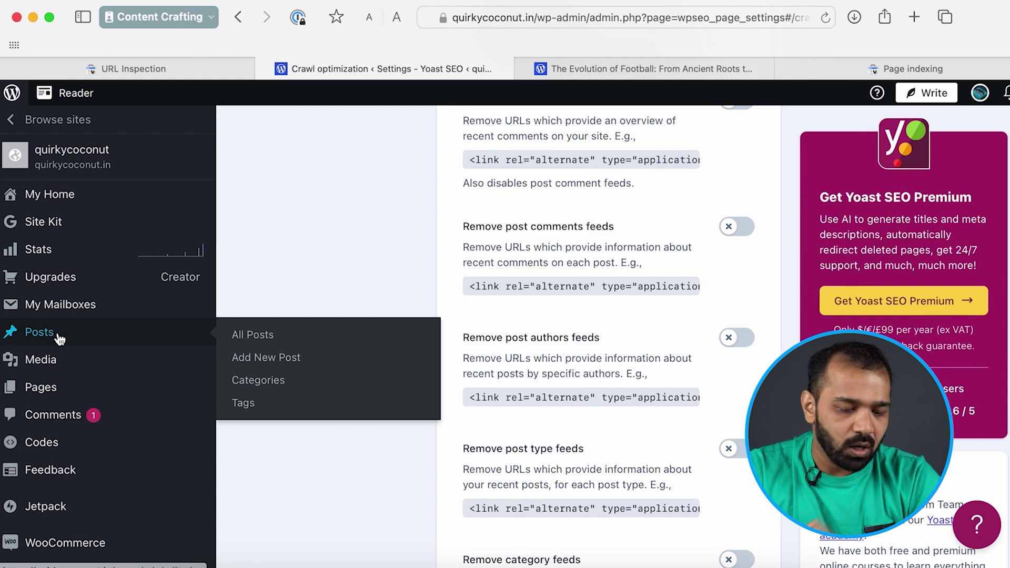
scroll(61, 343, down, 1)
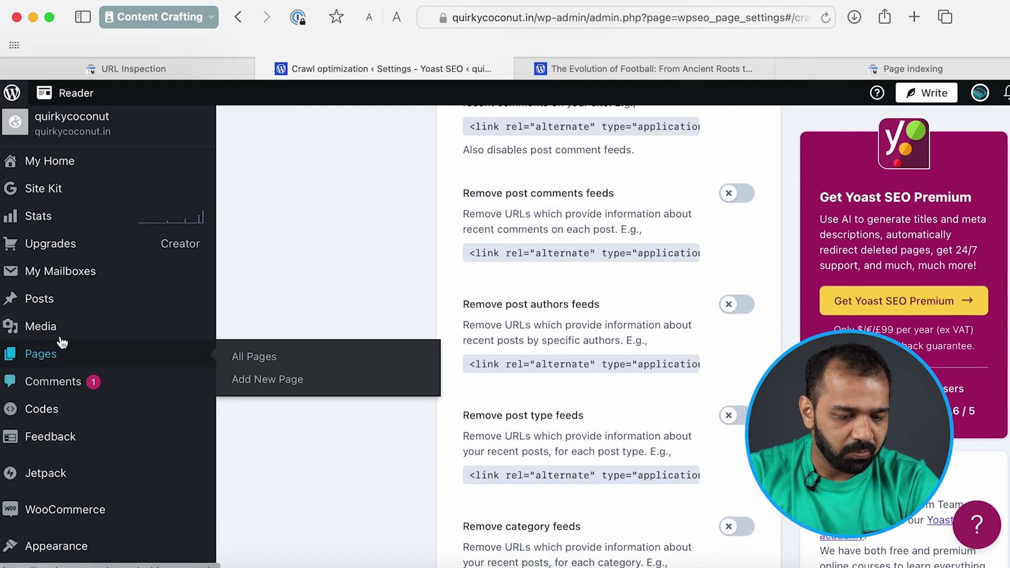
click(51, 306)
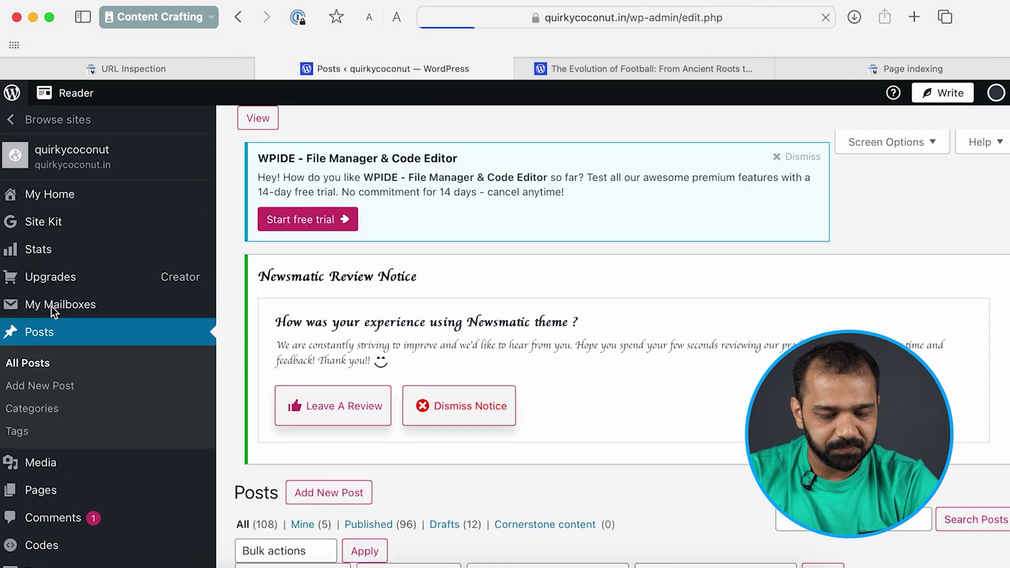
scroll(429, 446, down, 8)
scroll(429, 446, down, 1)
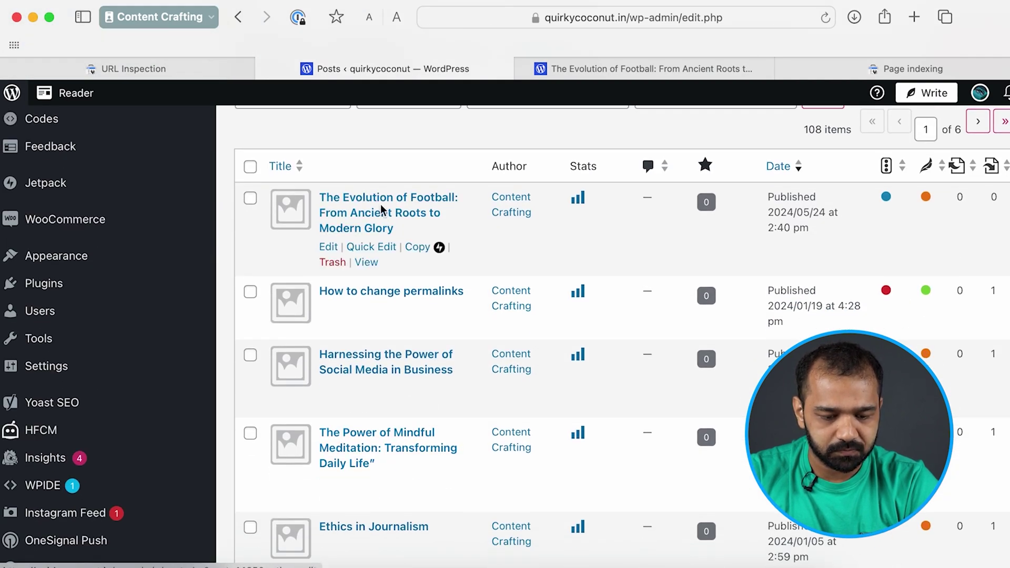
click(376, 224)
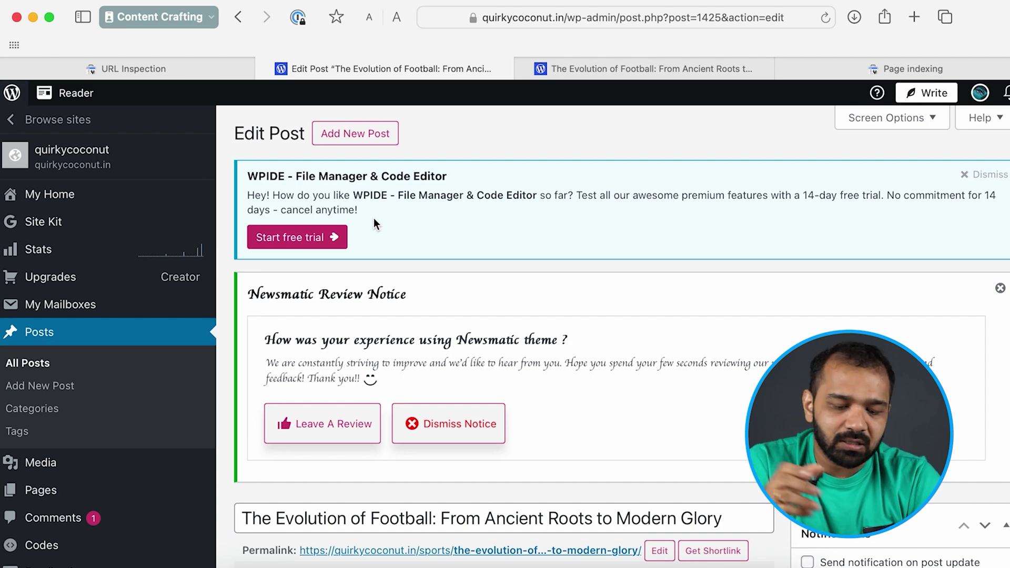
In Yoast's Advanced section, set 'Allow search engines to show this content' to Yes (current default for Posts).
scroll(373, 218, down, 2)
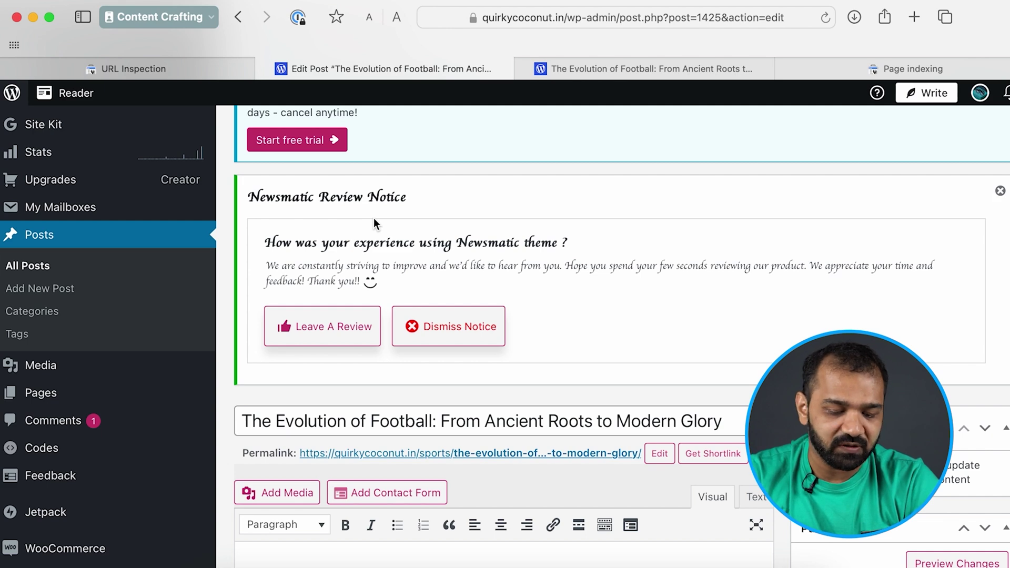
scroll(373, 219, down, 4)
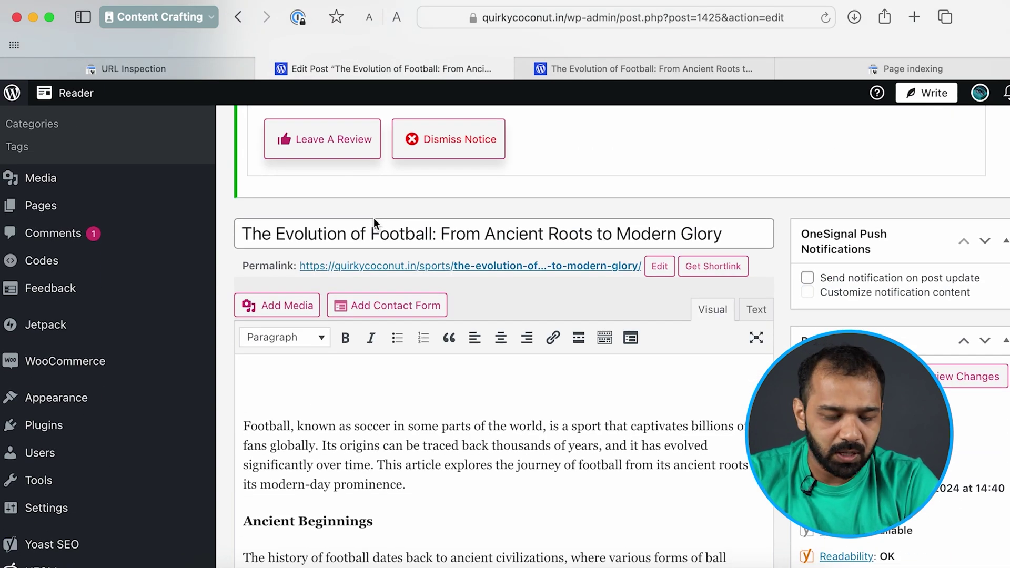
scroll(374, 217, down, 1)
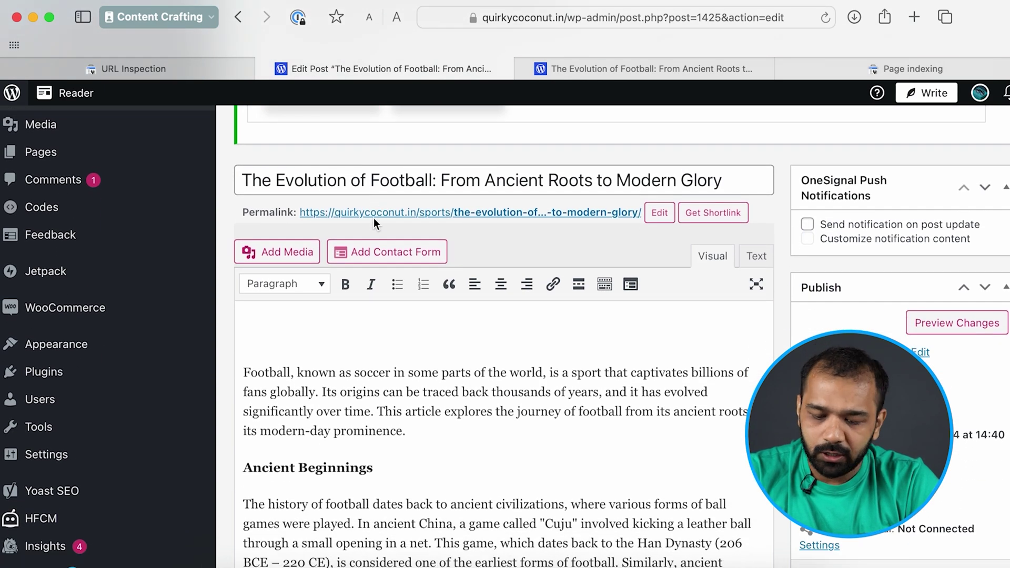
scroll(613, 331, down, 15)
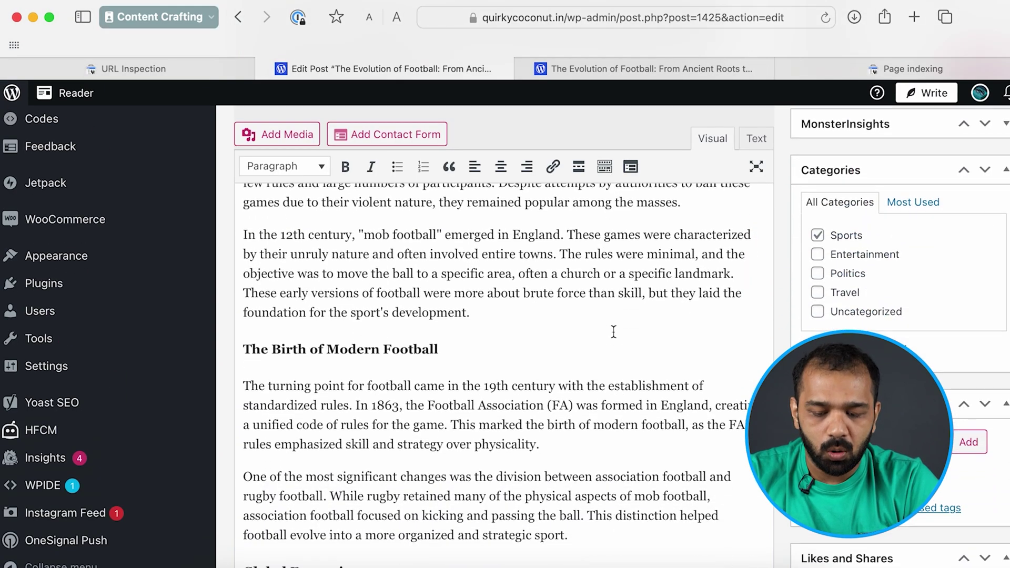
scroll(614, 332, down, 15)
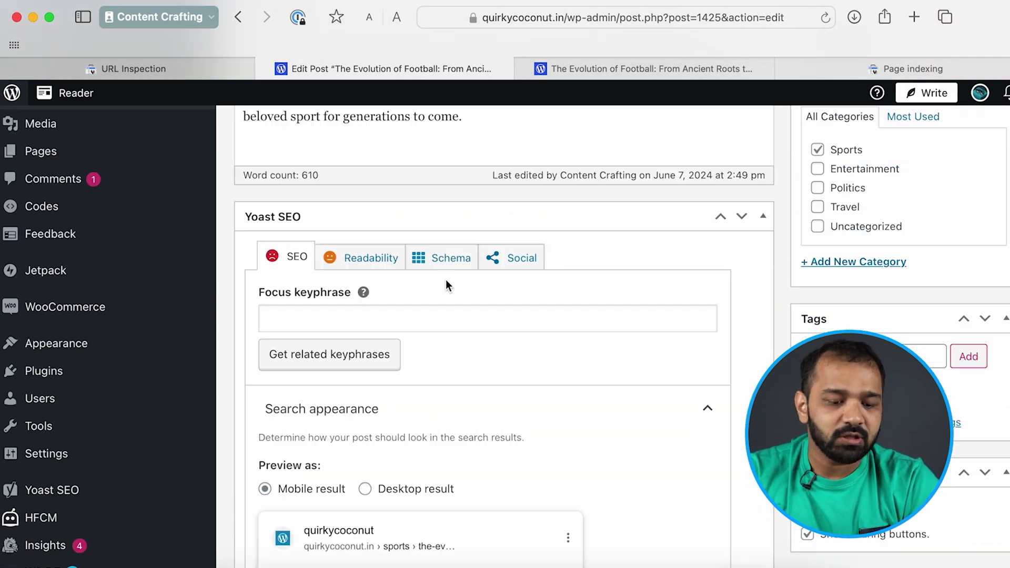
scroll(361, 268, down, 6)
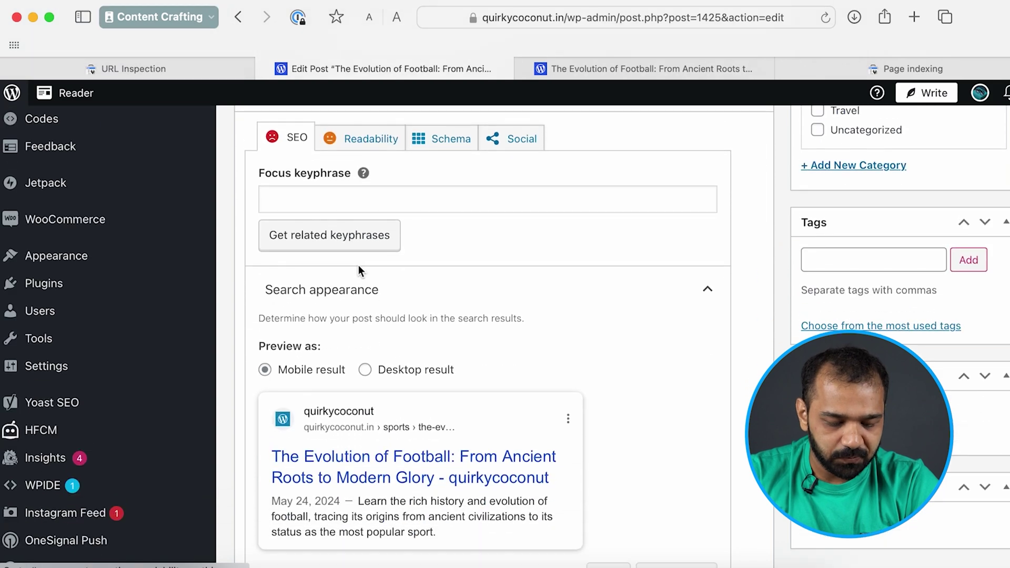
scroll(358, 265, down, 7)
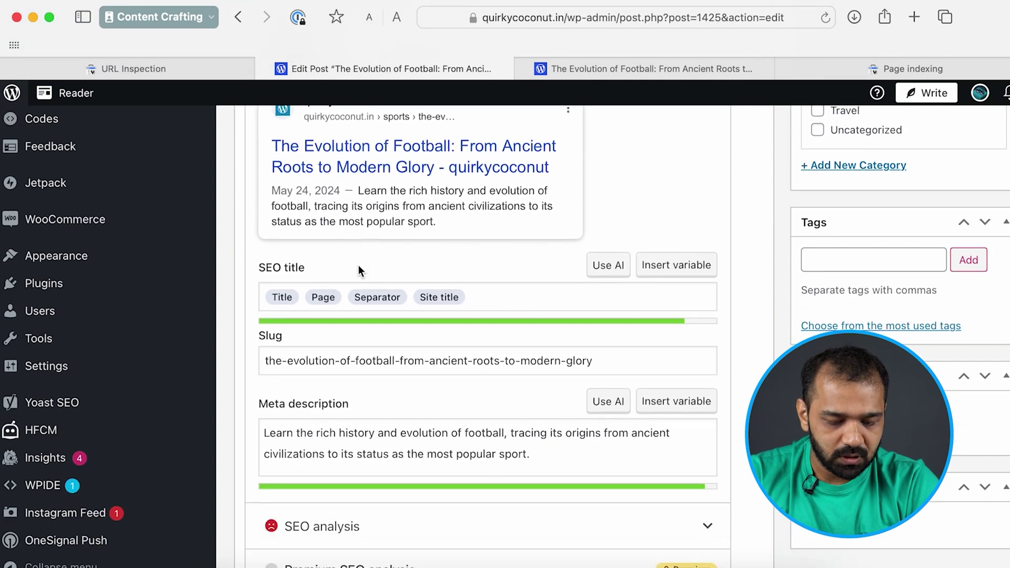
scroll(359, 266, down, 1)
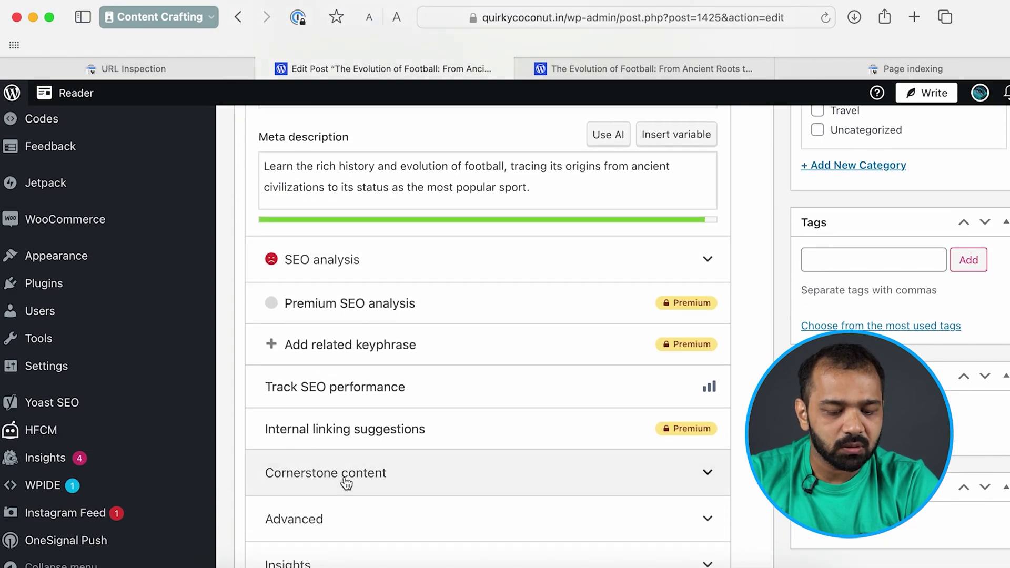
click(339, 531)
scroll(338, 530, down, 3)
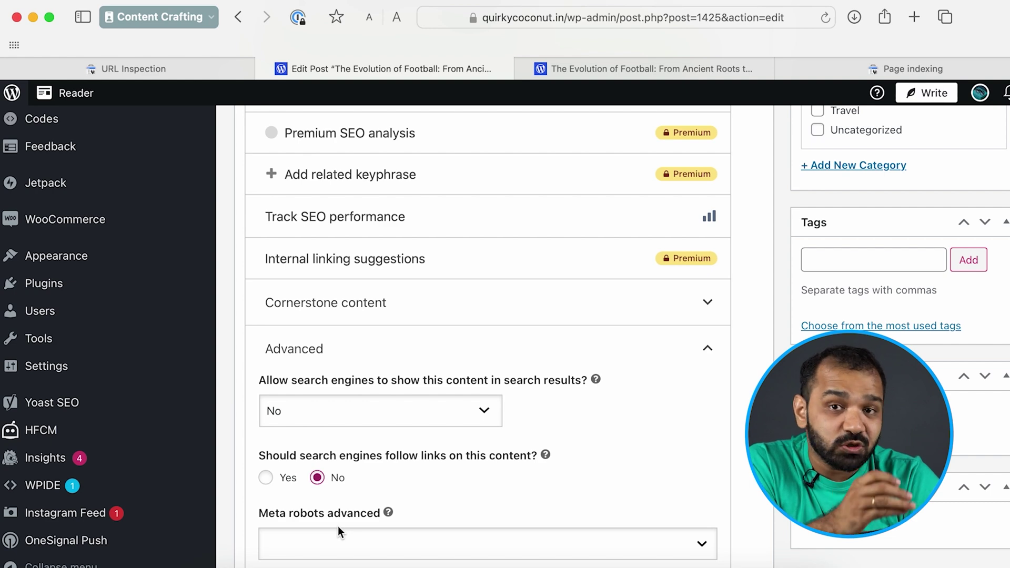
click(308, 412)
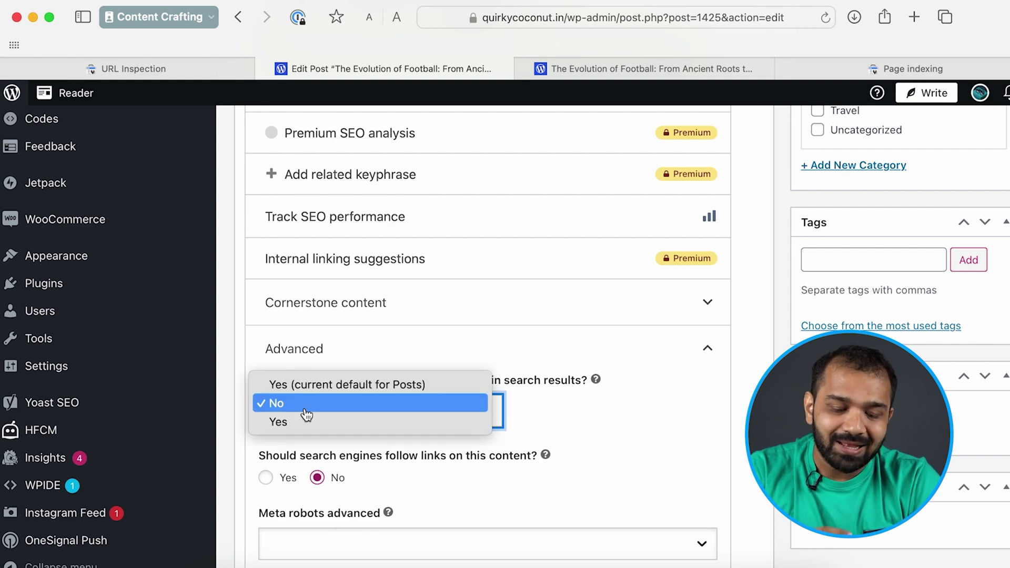
click(318, 385)
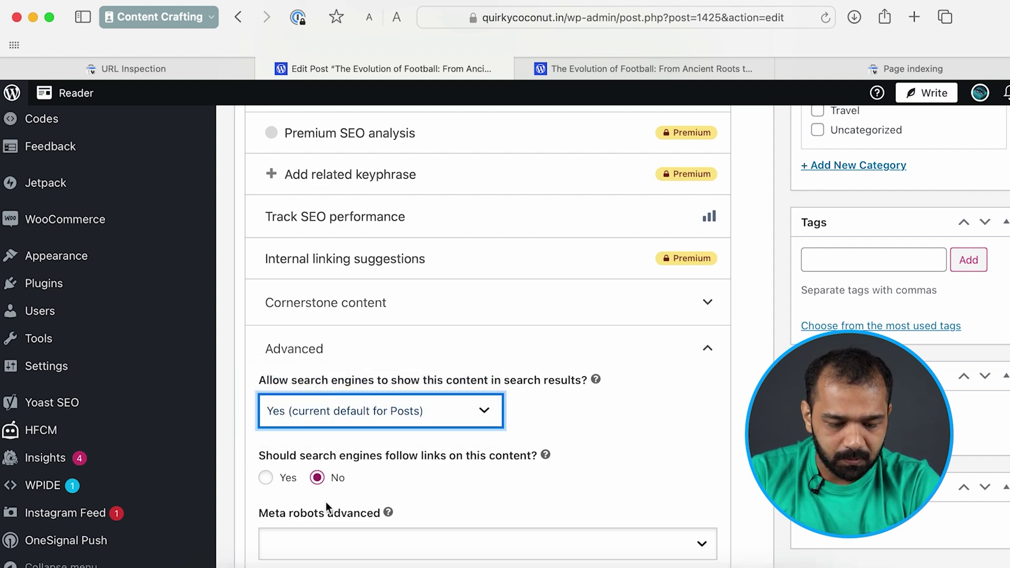
Update the post and view the published football article.
scroll(597, 444, down, 5)
scroll(597, 443, up, 15)
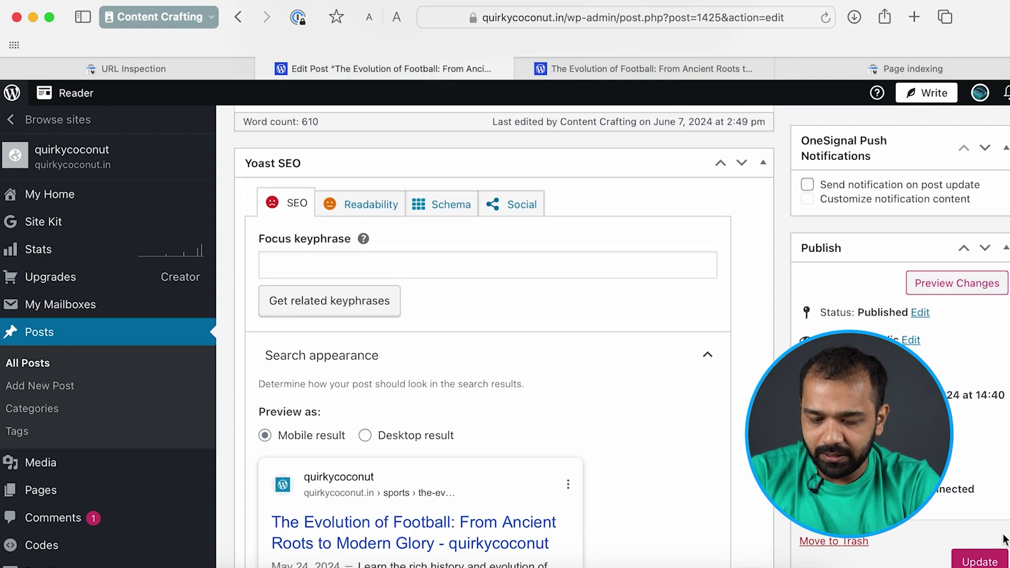
click(996, 562)
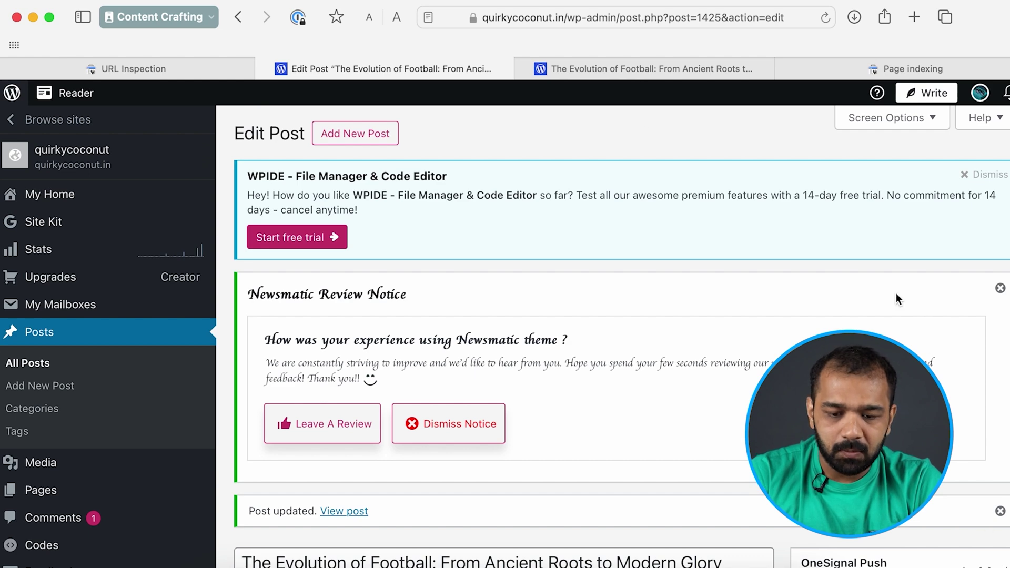
click(622, 79)
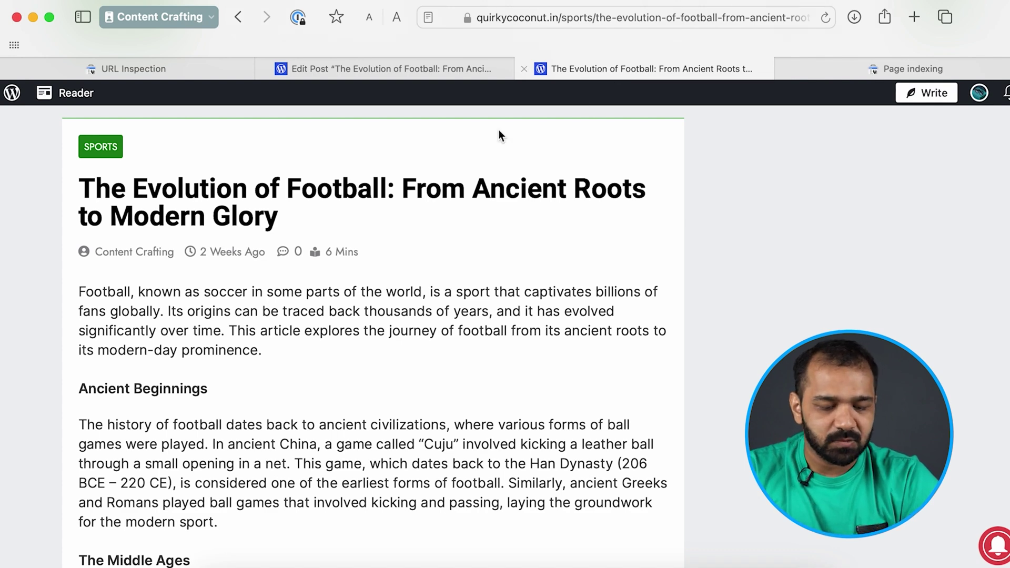
Reload the article source in Web Inspector and confirm the robots tag now reads 'index, nofollow'.
scroll(213, 399, down, 2)
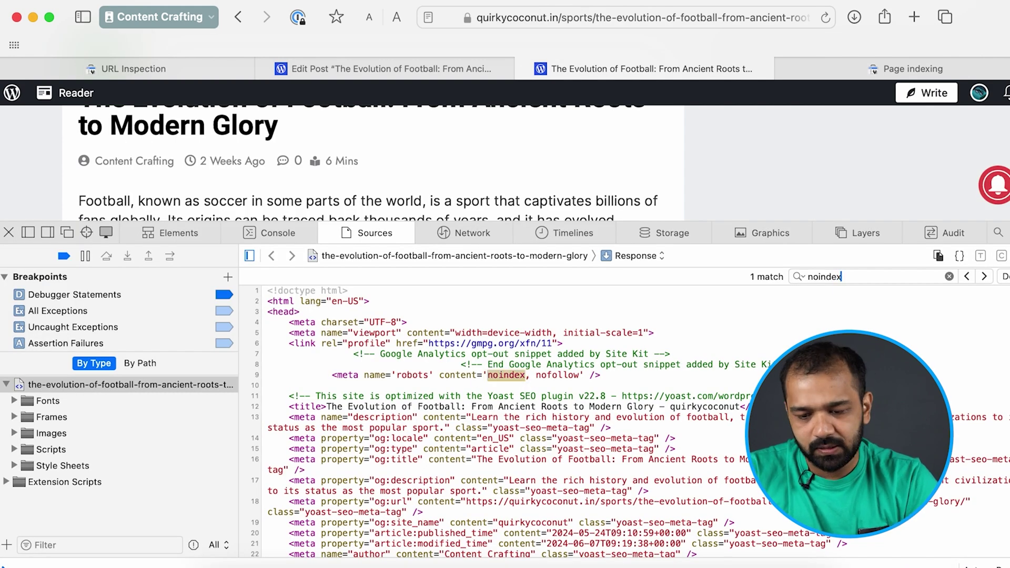
key(super+r)
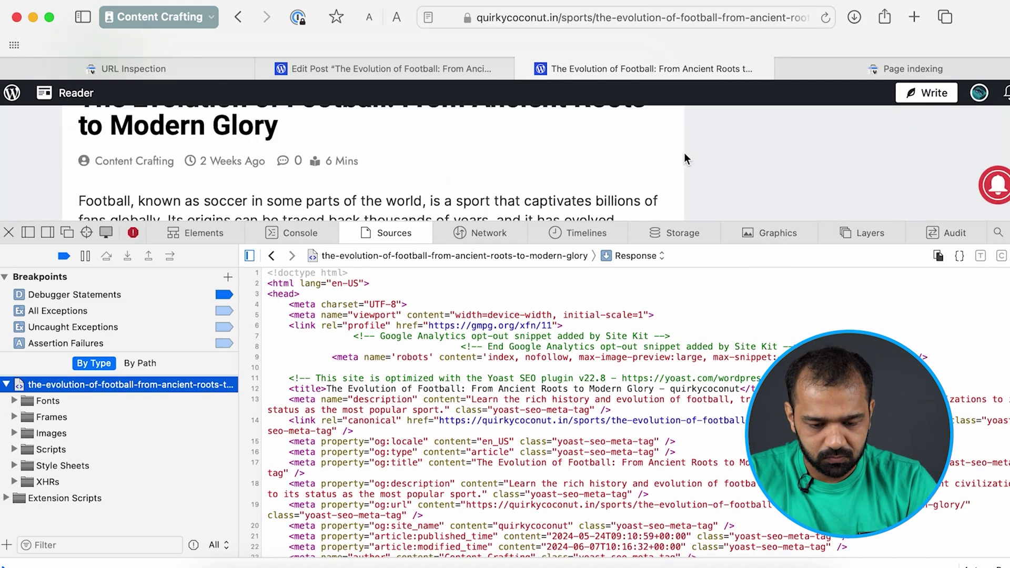
drag(489, 362, 516, 359)
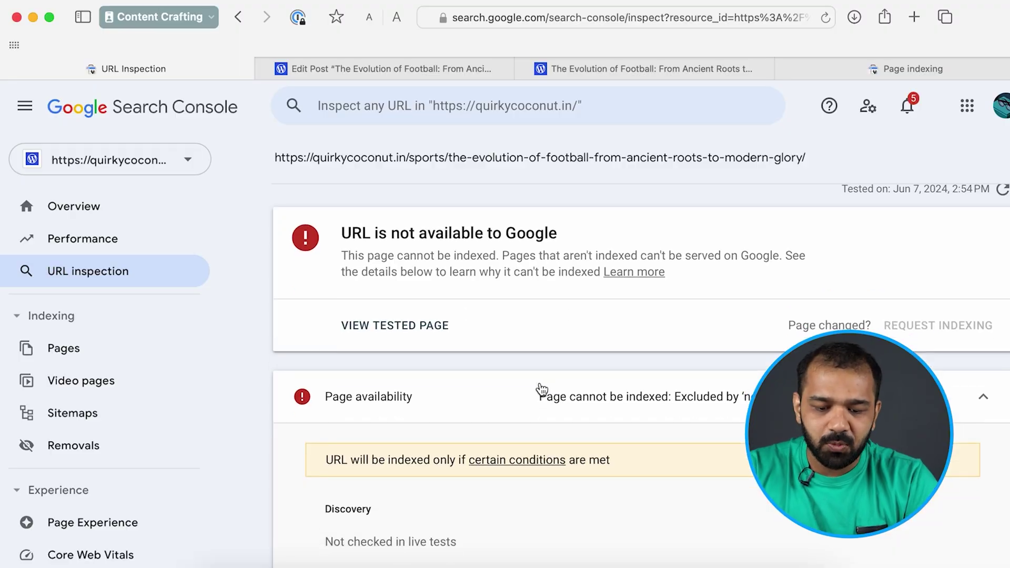
Check the noindex reason in URL inspection, then rerun the live test on the football post URL.
scroll(542, 389, down, 2)
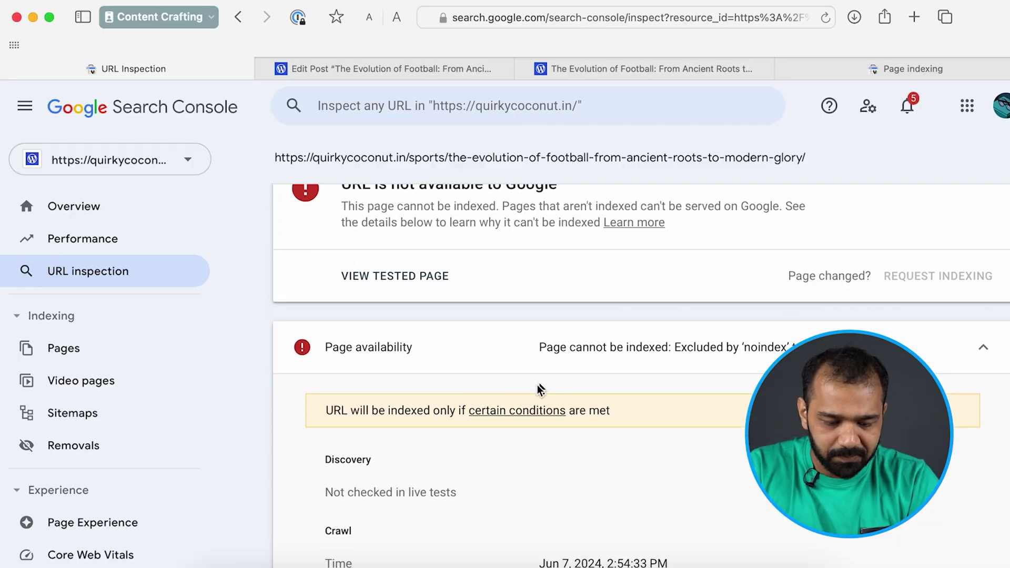
scroll(473, 455, down, 4)
scroll(474, 451, down, 2)
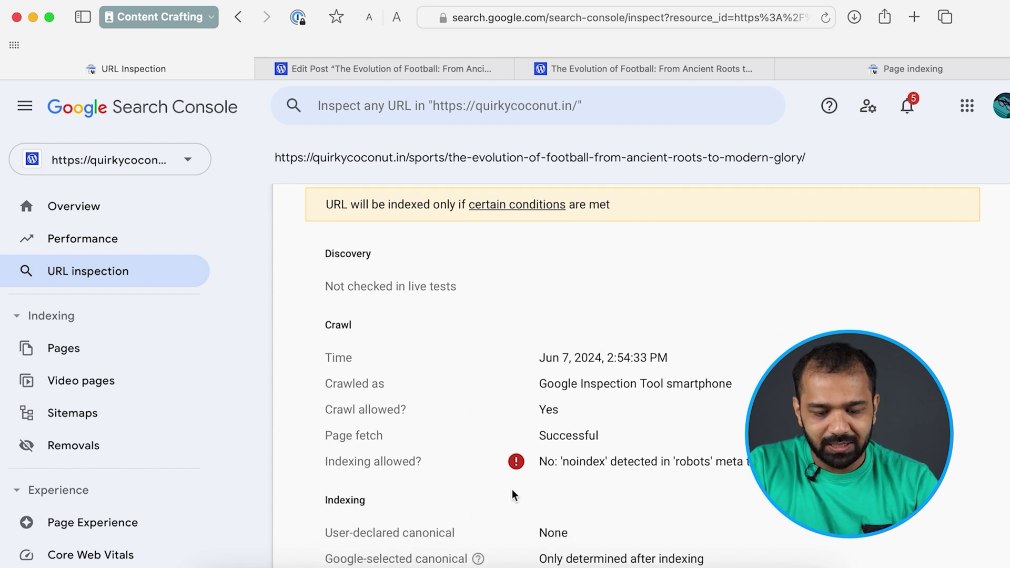
drag(534, 468, 752, 463)
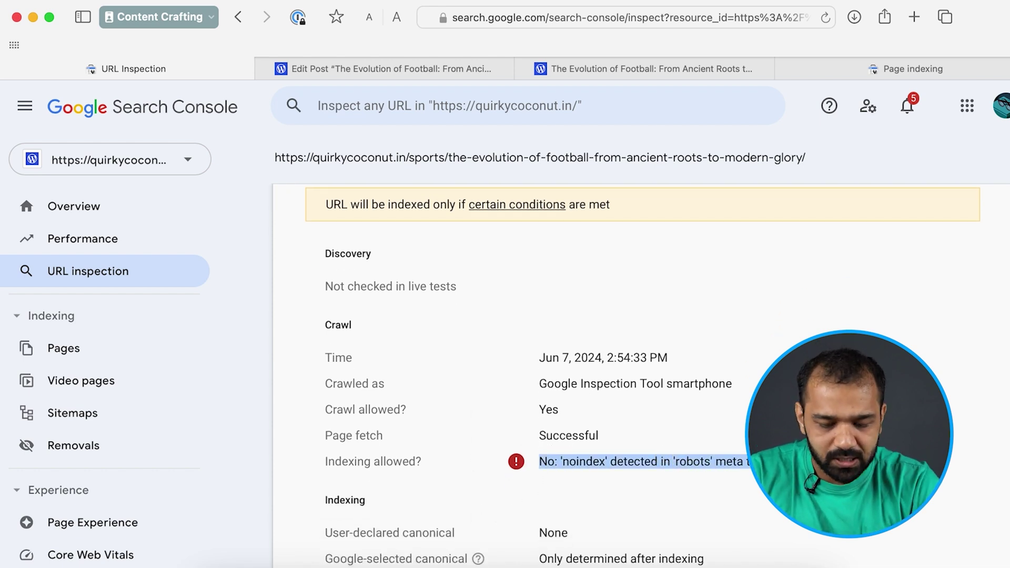
scroll(642, 376, up, 1)
scroll(640, 371, up, 3)
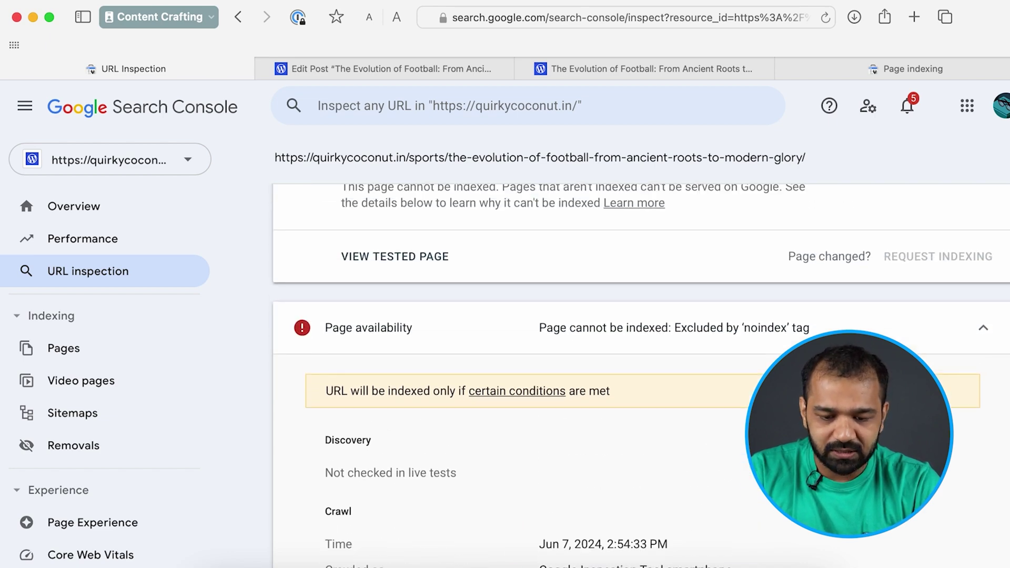
scroll(641, 371, up, 2)
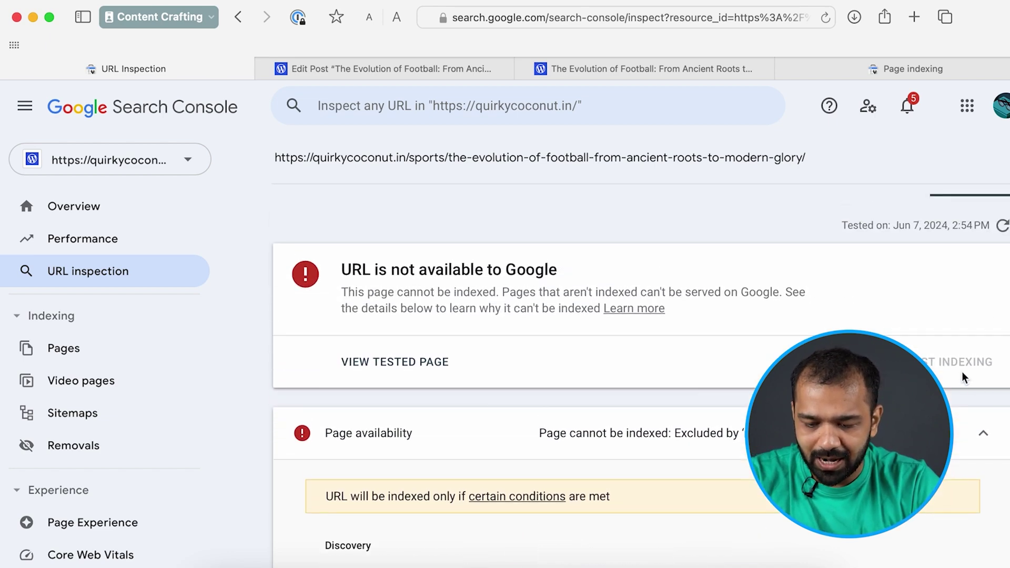
click(1002, 224)
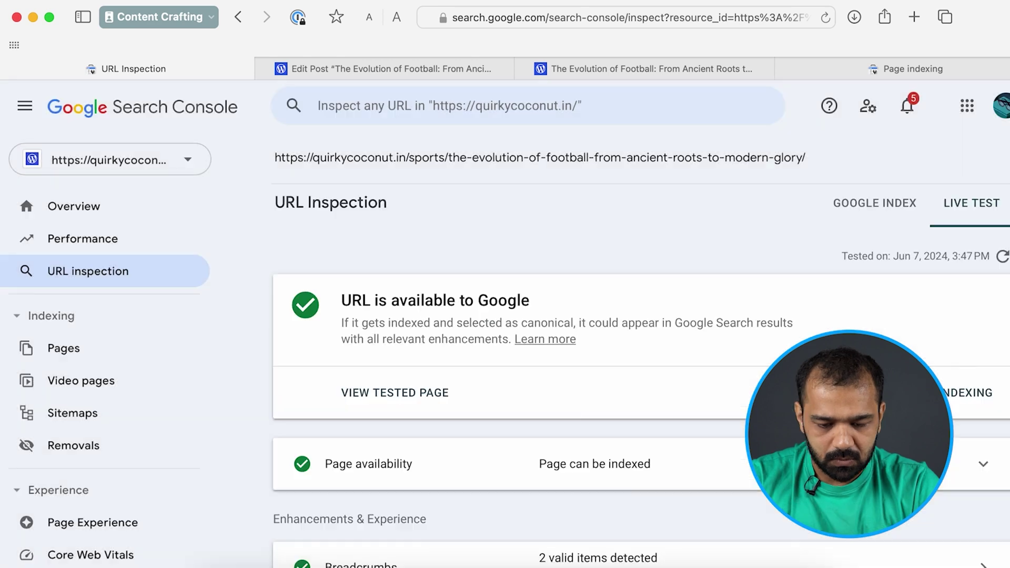
Request indexing for the football post URL and dismiss the confirmation.
scroll(605, 357, down, 3)
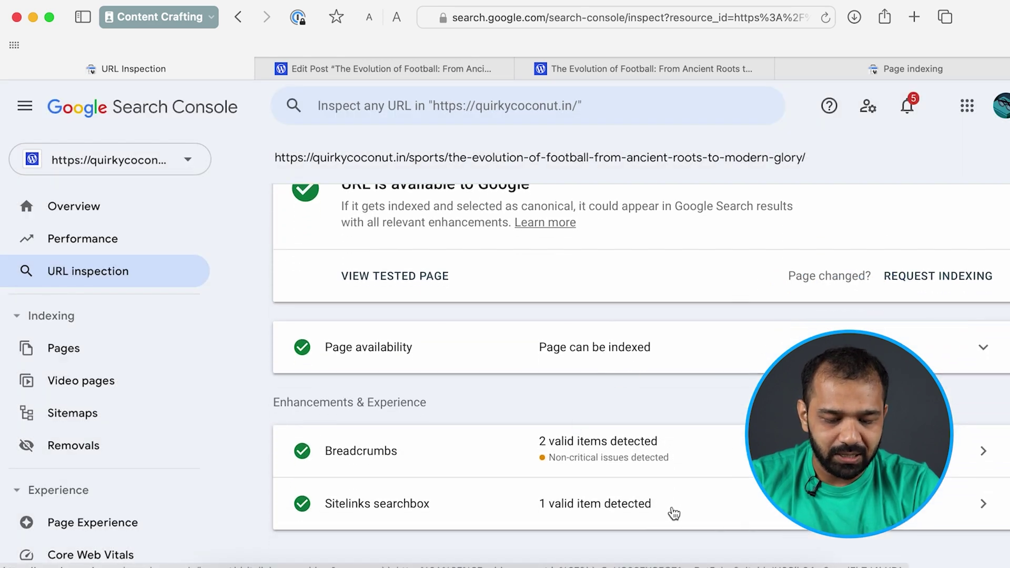
click(965, 276)
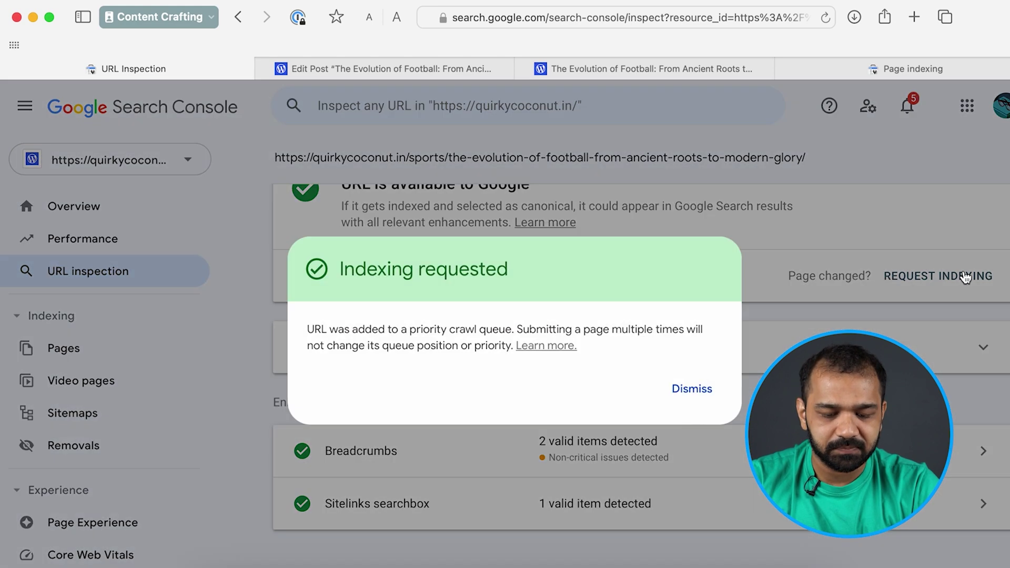
click(691, 388)
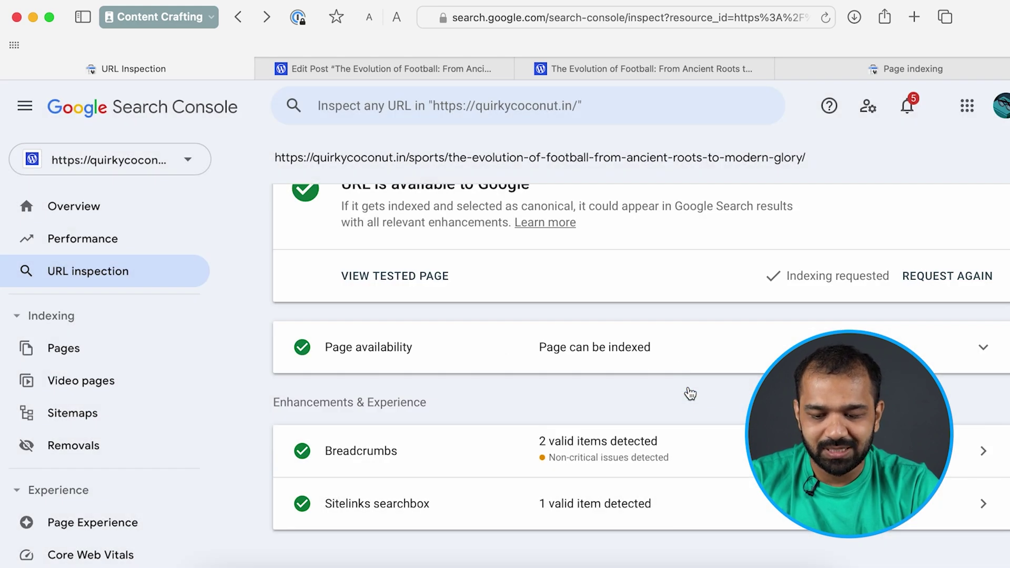
scroll(690, 394, up, 3)
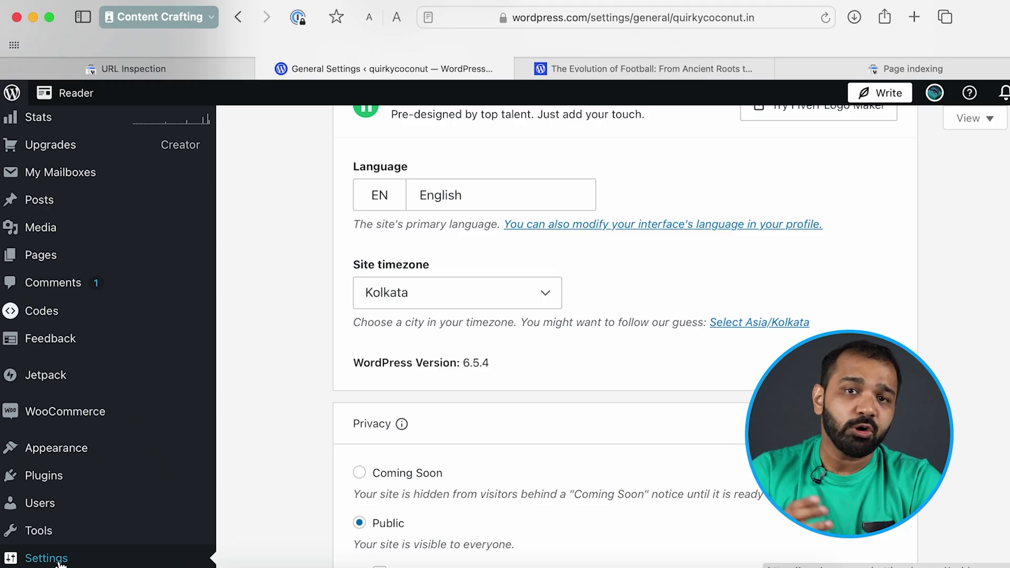
Uncheck 'Discourage search engines from indexing this site' and 'Prevent third-party sharing' in General Settings, then save.
scroll(53, 555, down, 2)
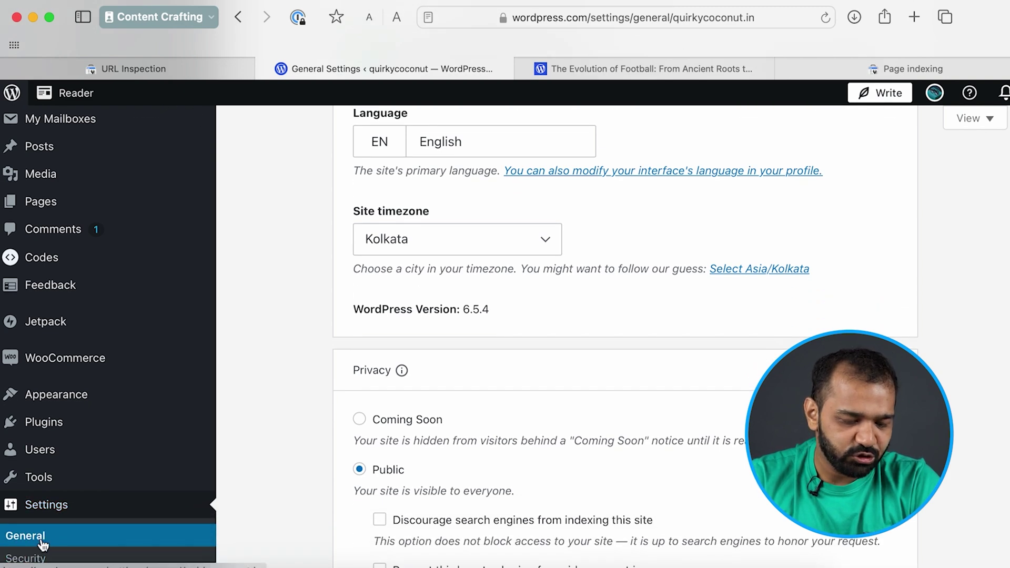
click(43, 541)
scroll(328, 457, down, 7)
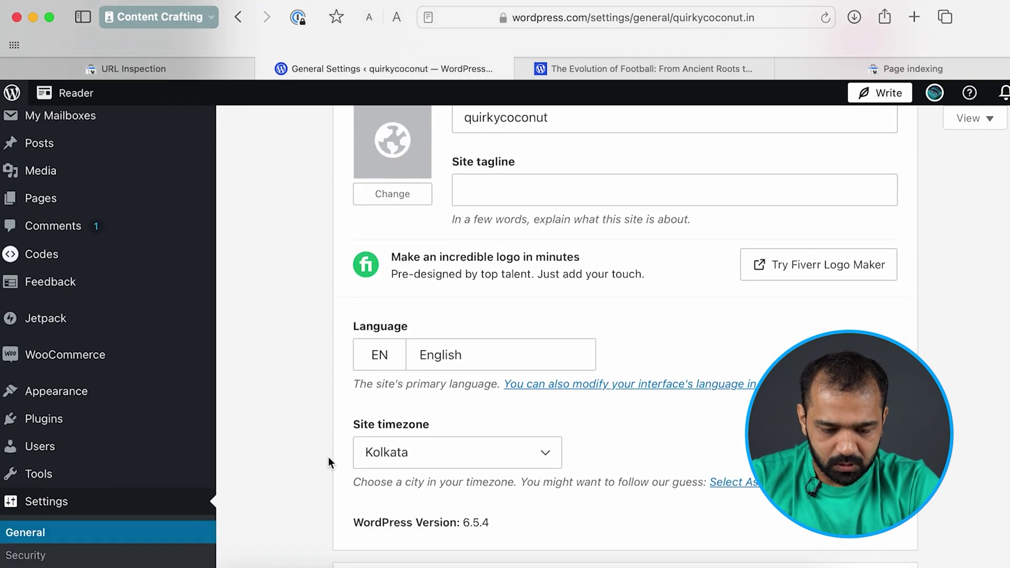
scroll(418, 448, down, 3)
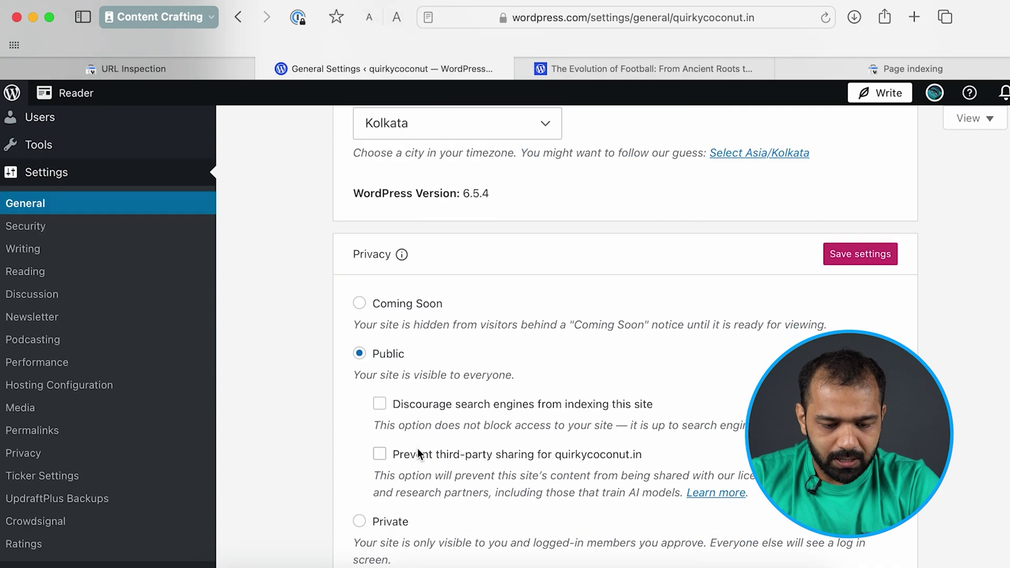
scroll(380, 372, down, 1)
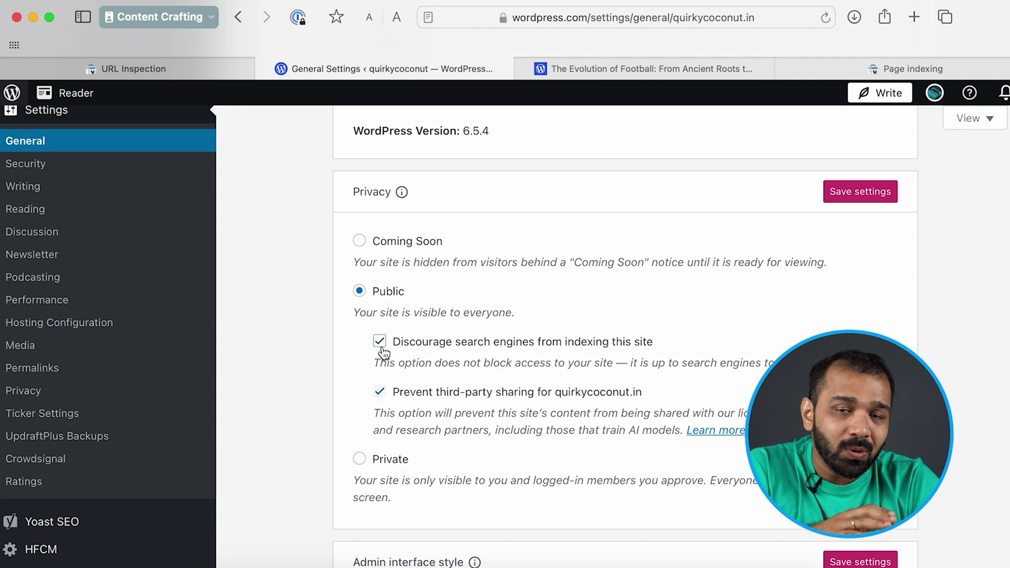
click(381, 348)
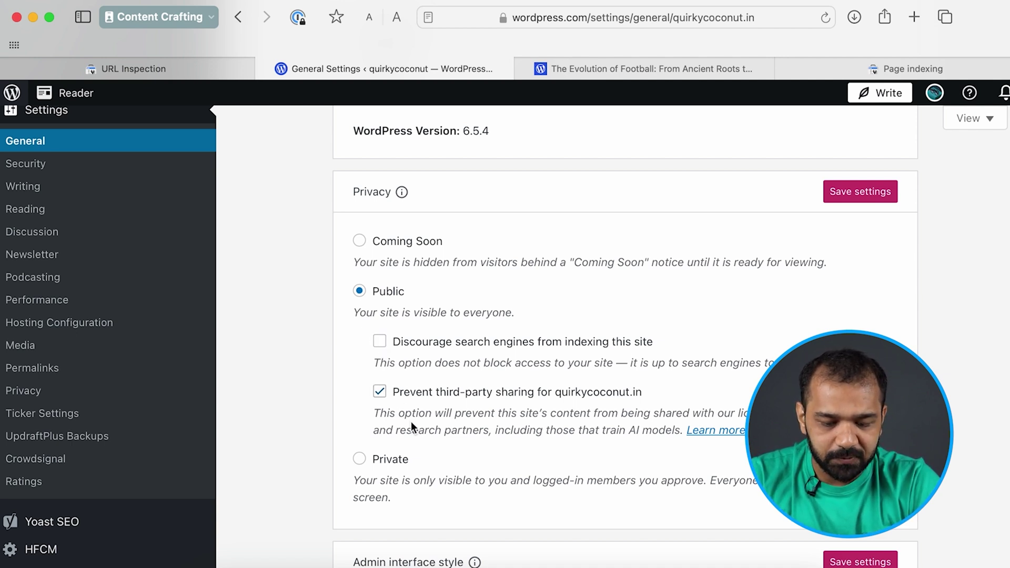
click(378, 394)
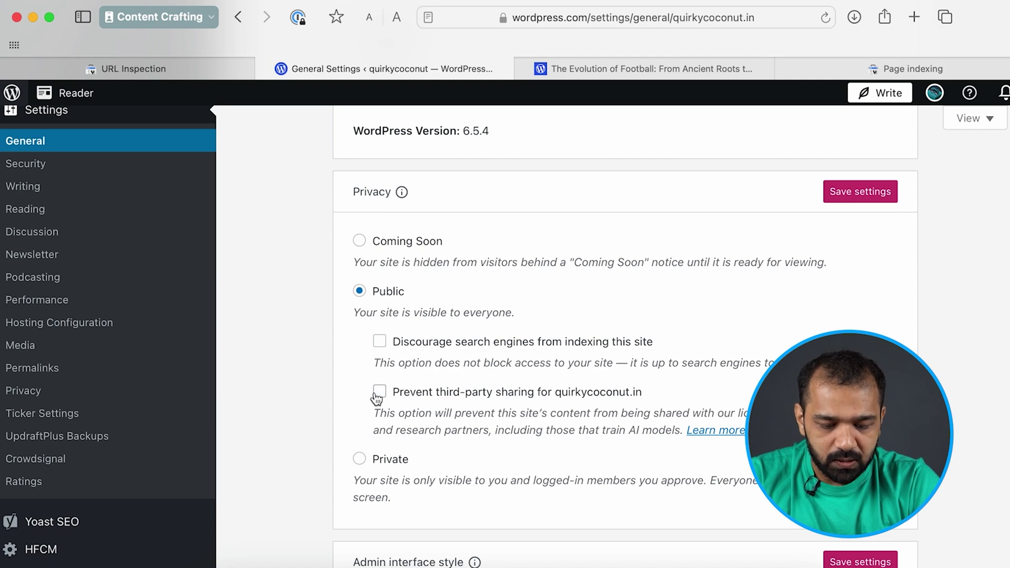
scroll(377, 398, down, 3)
scroll(774, 322, up, 4)
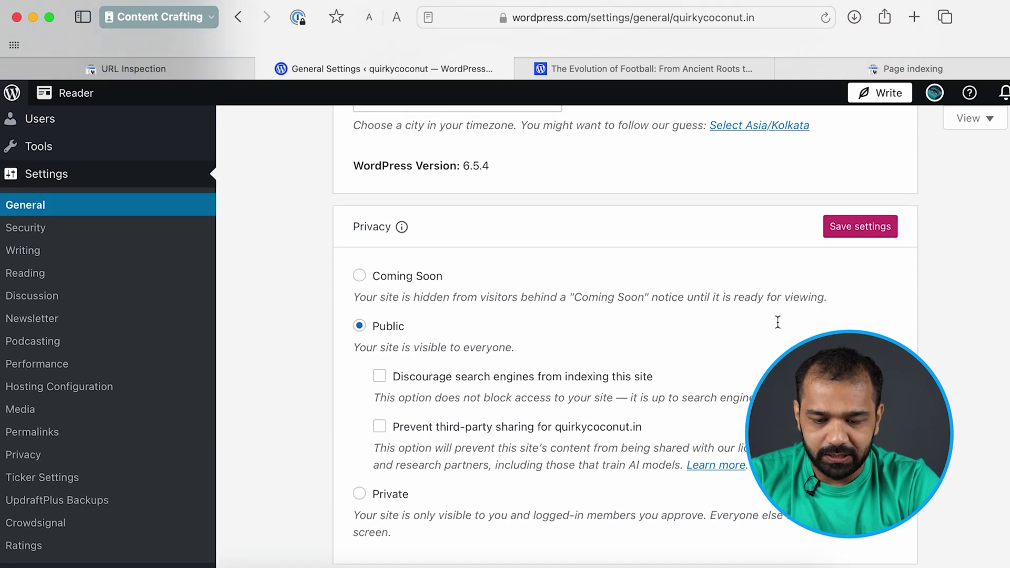
click(891, 241)
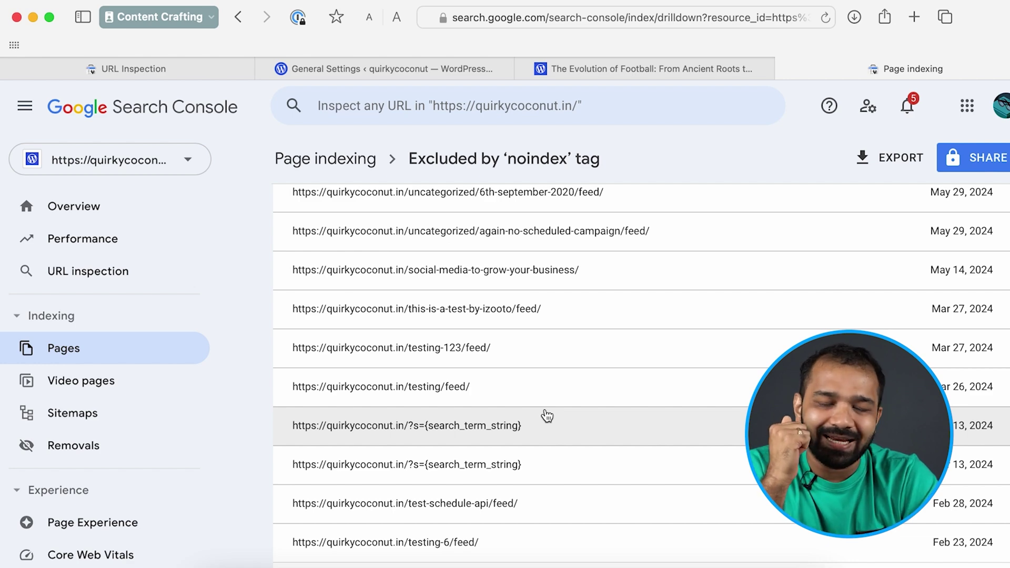
Select the ?s={search_term_string} URL and open its details panel, last crawled Mar 13, 2024.
scroll(547, 416, down, 2)
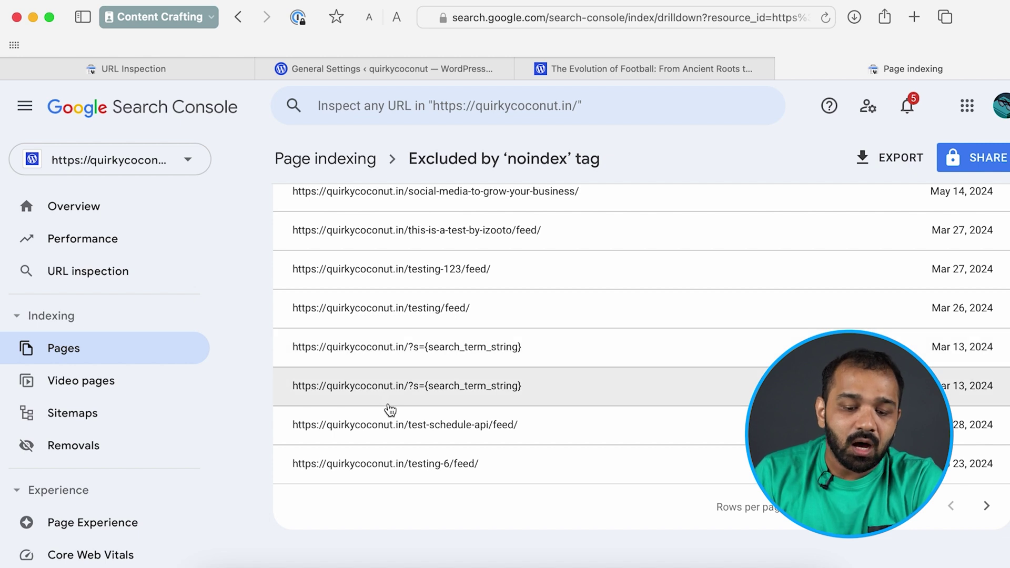
drag(398, 385, 511, 387)
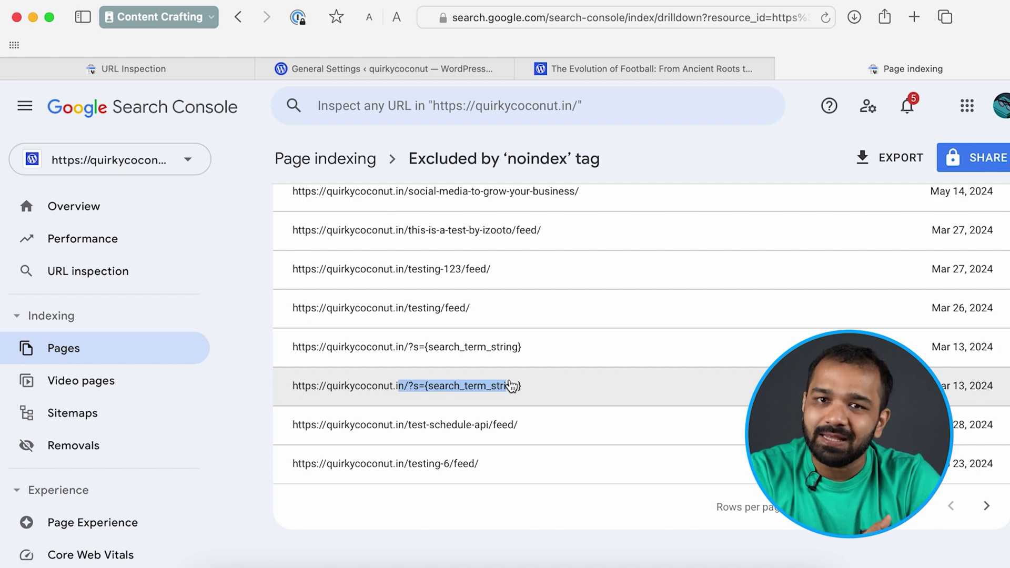
drag(511, 387, 526, 383)
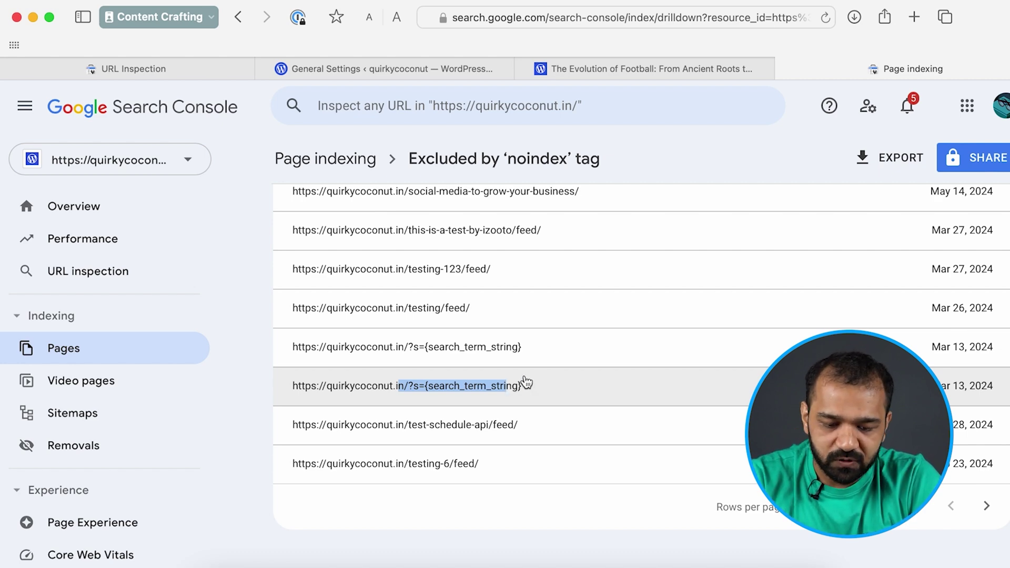
click(548, 360)
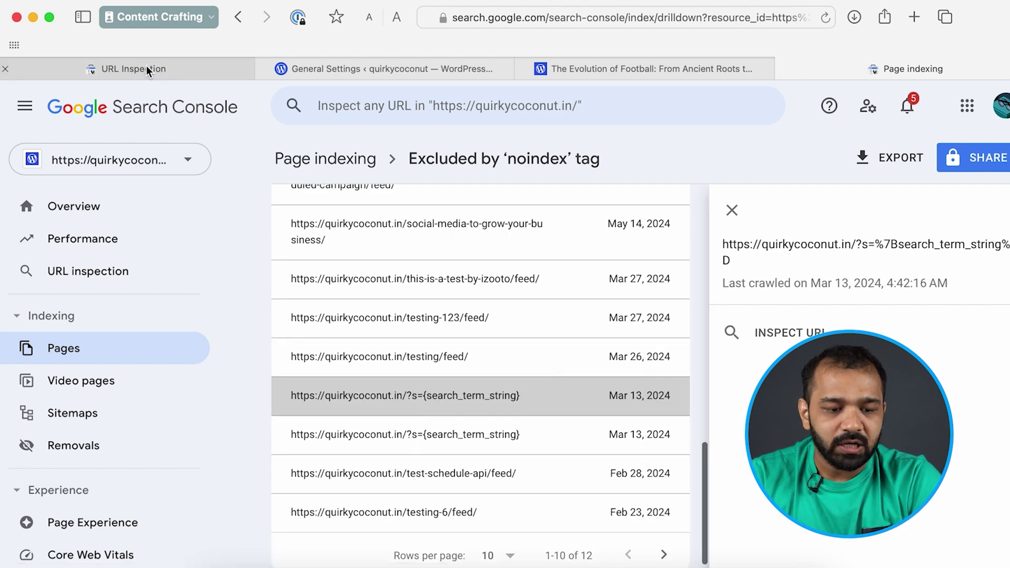
mouse_move(146, 68)
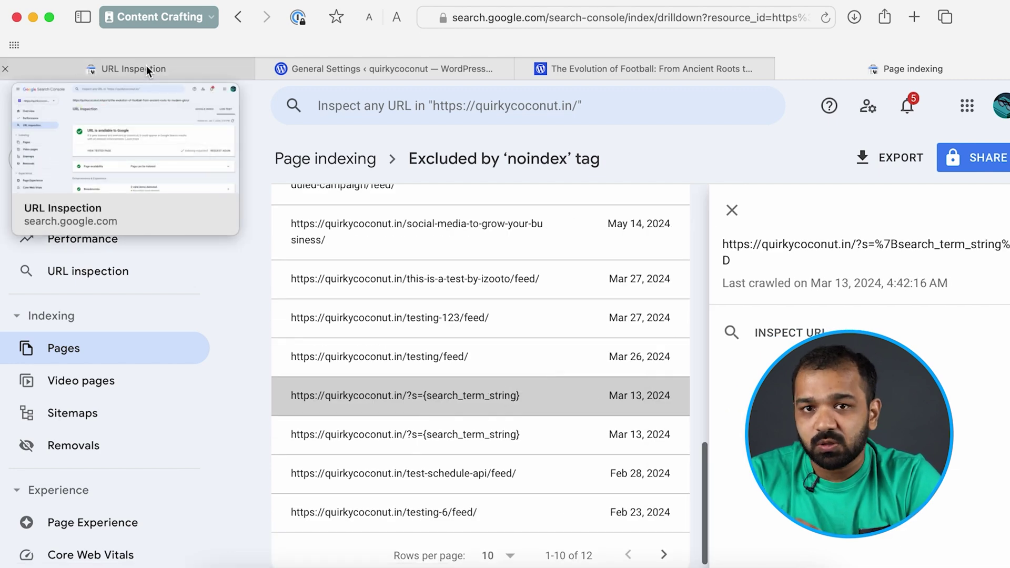
Return to WordPress and open the Yoast SEO dashboard.
click(374, 68)
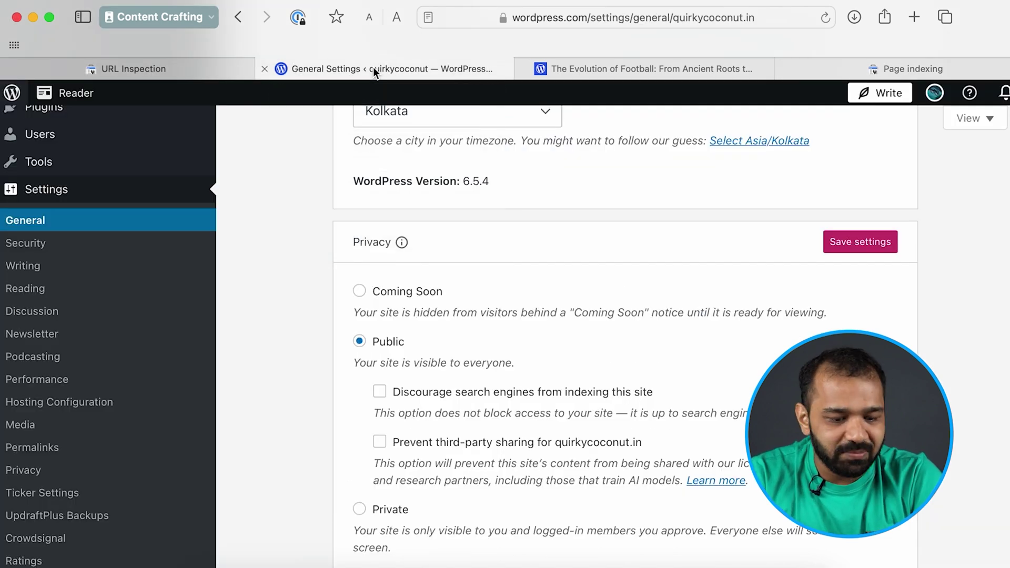
scroll(19, 227, up, 5)
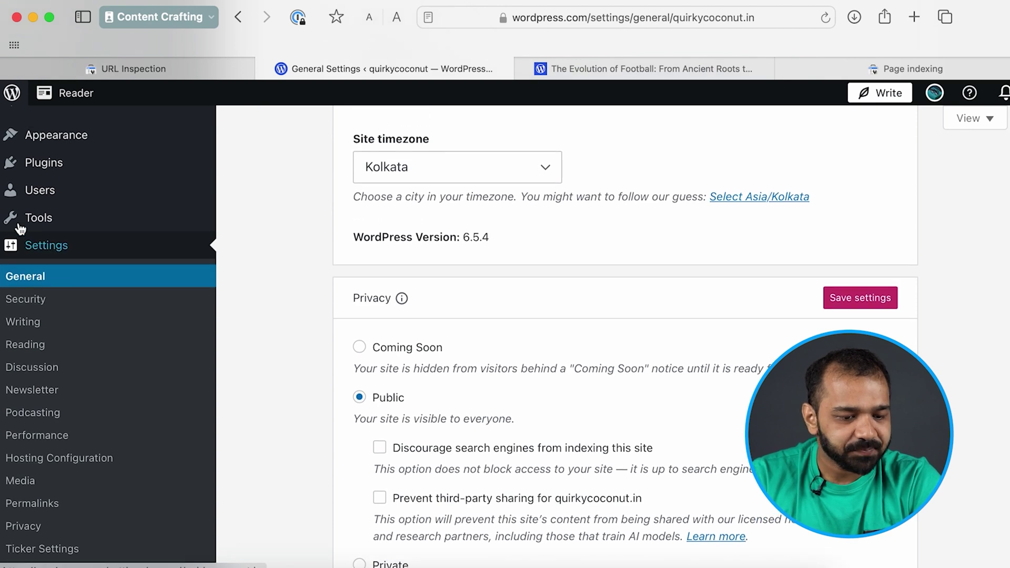
scroll(19, 226, up, 10)
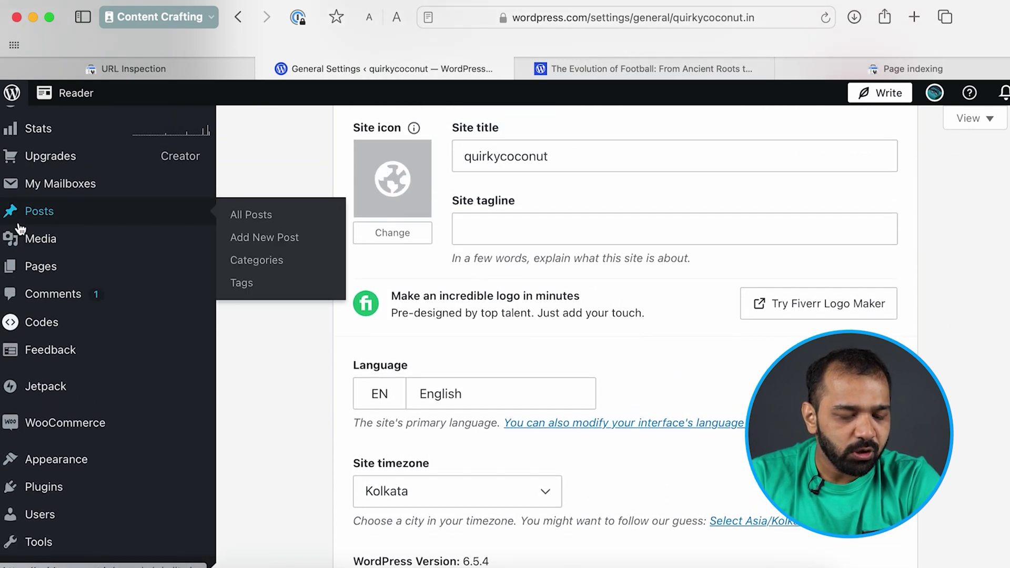
scroll(132, 408, down, 5)
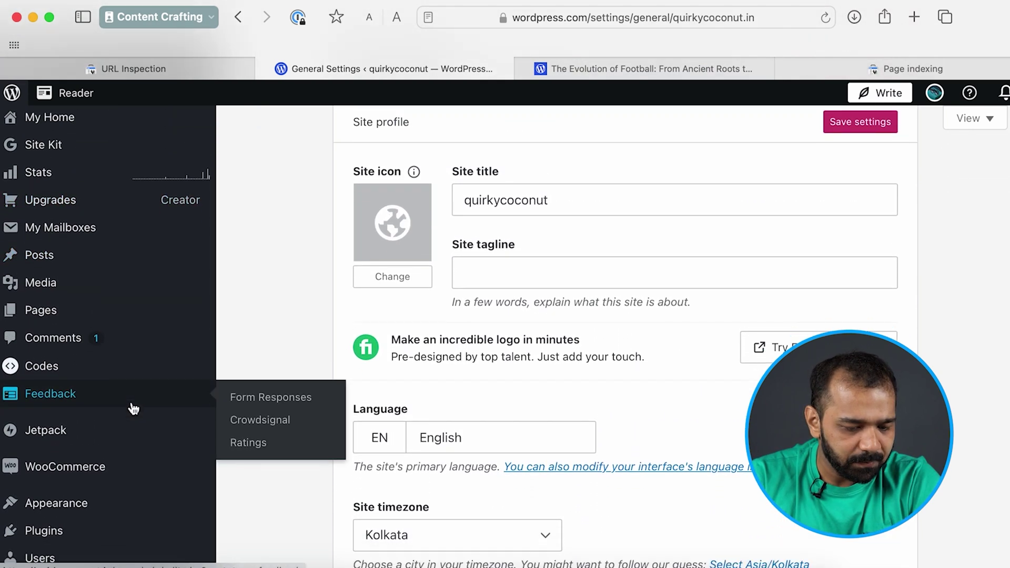
scroll(132, 408, down, 10)
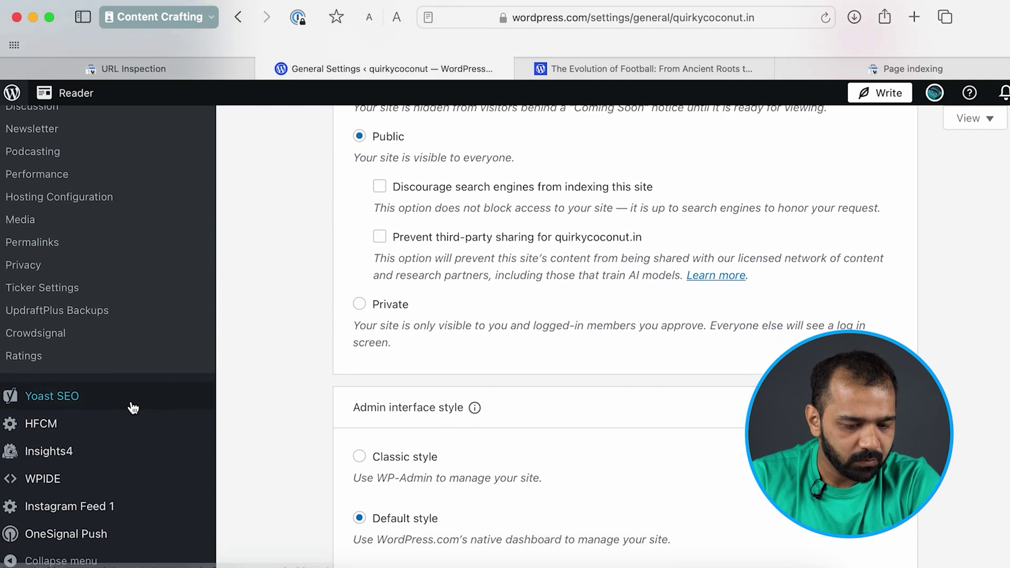
click(101, 411)
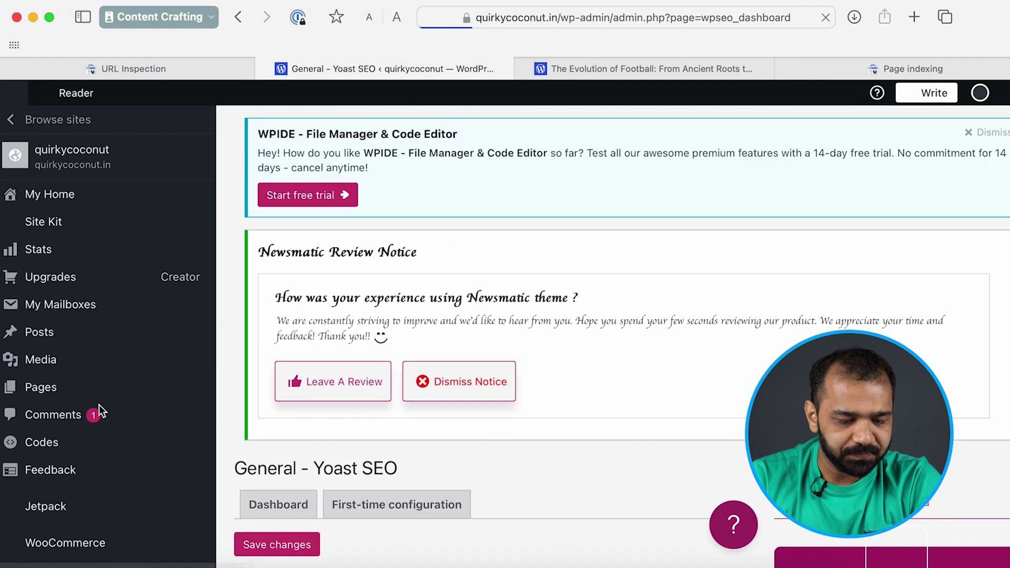
Open Yoast SEO Settings, expand Advanced, and go to Crawl optimization.
scroll(99, 410, down, 3)
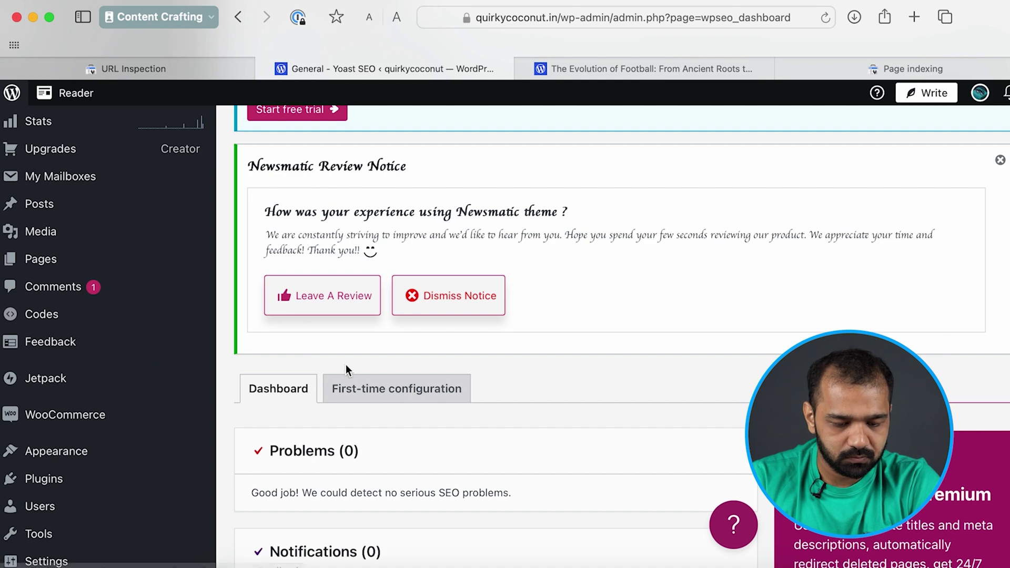
scroll(114, 350, down, 3)
scroll(114, 349, down, 8)
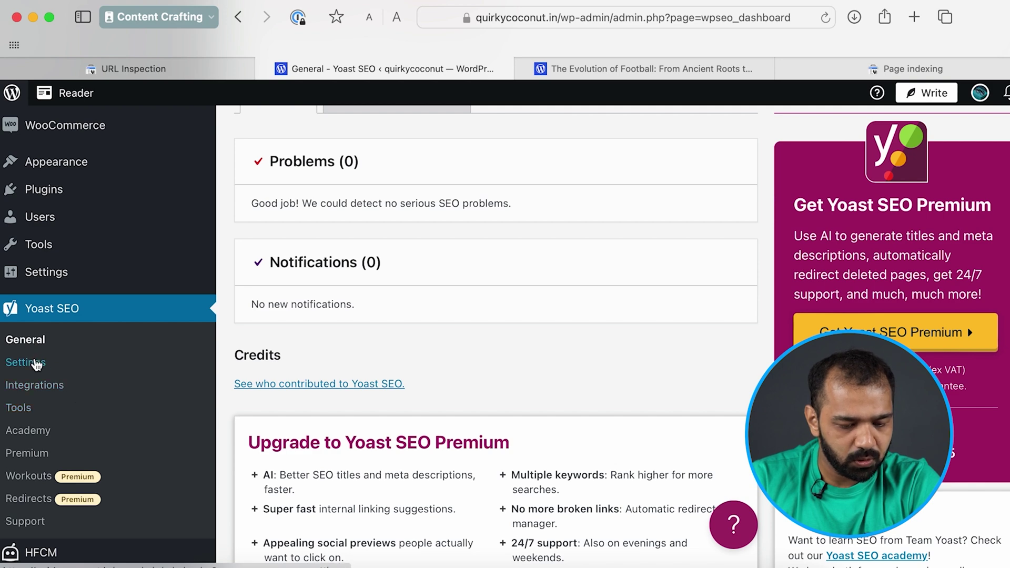
click(36, 364)
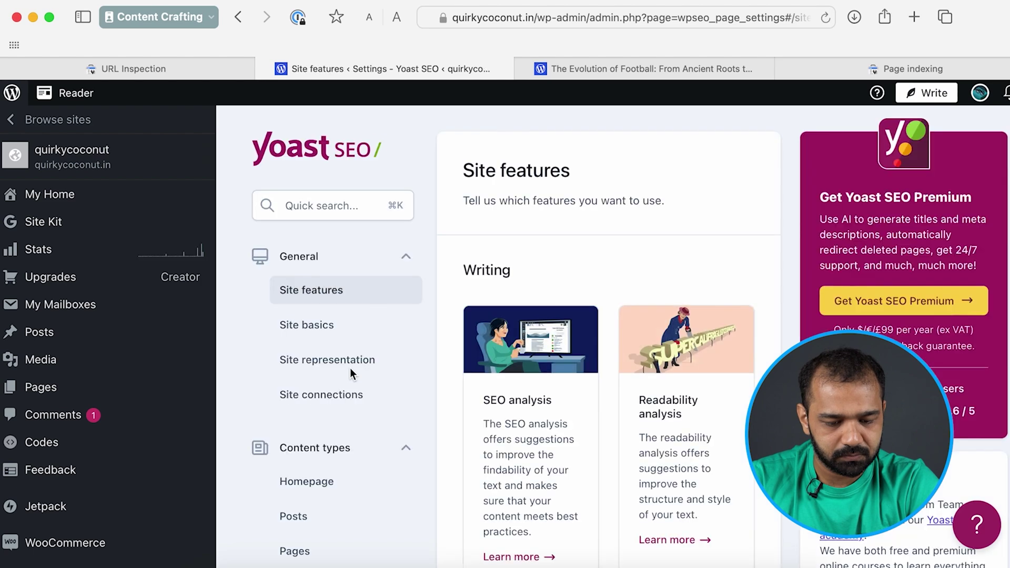
scroll(352, 371, down, 4)
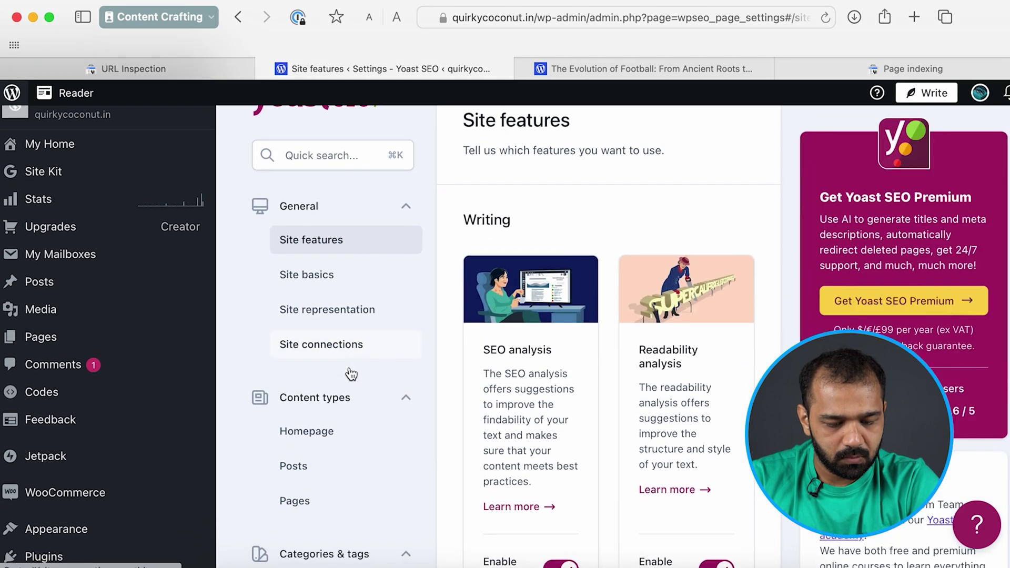
scroll(351, 373, down, 6)
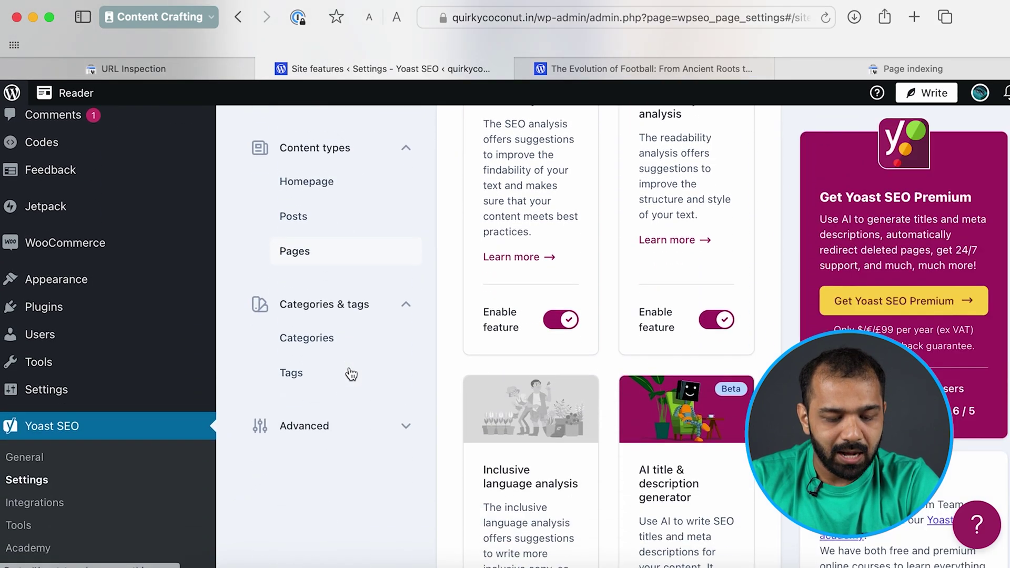
click(405, 423)
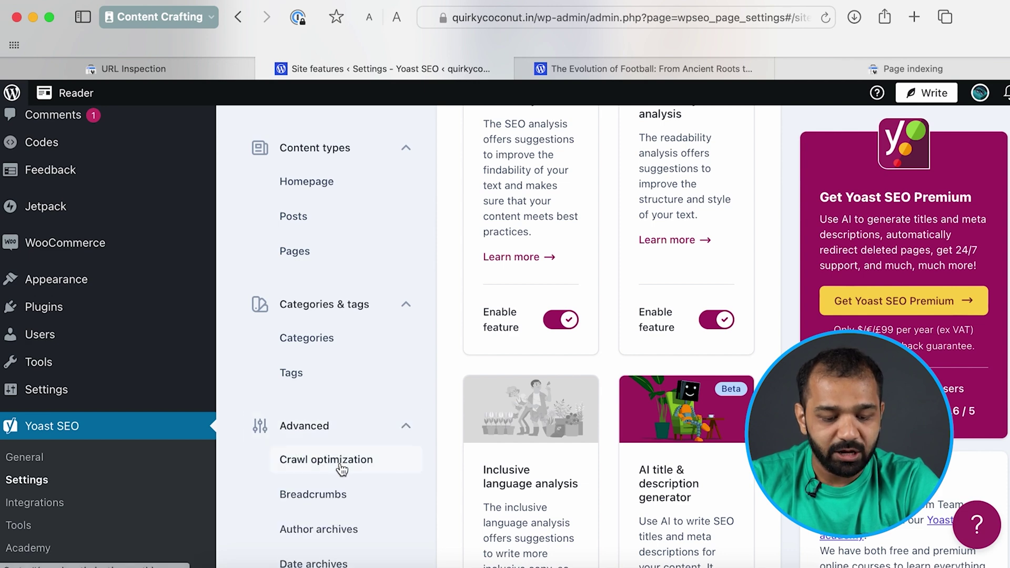
click(338, 459)
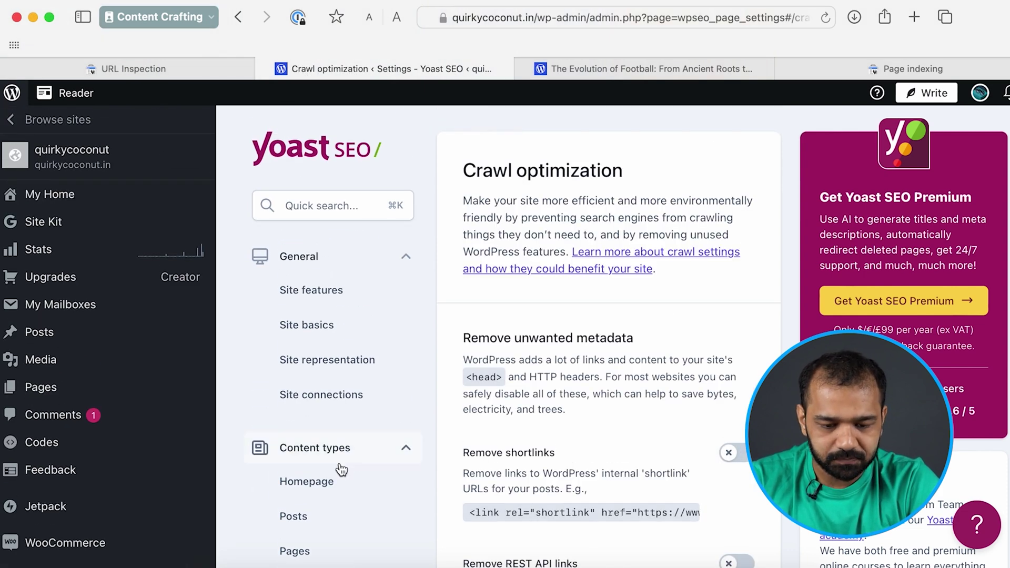
scroll(553, 345, down, 2)
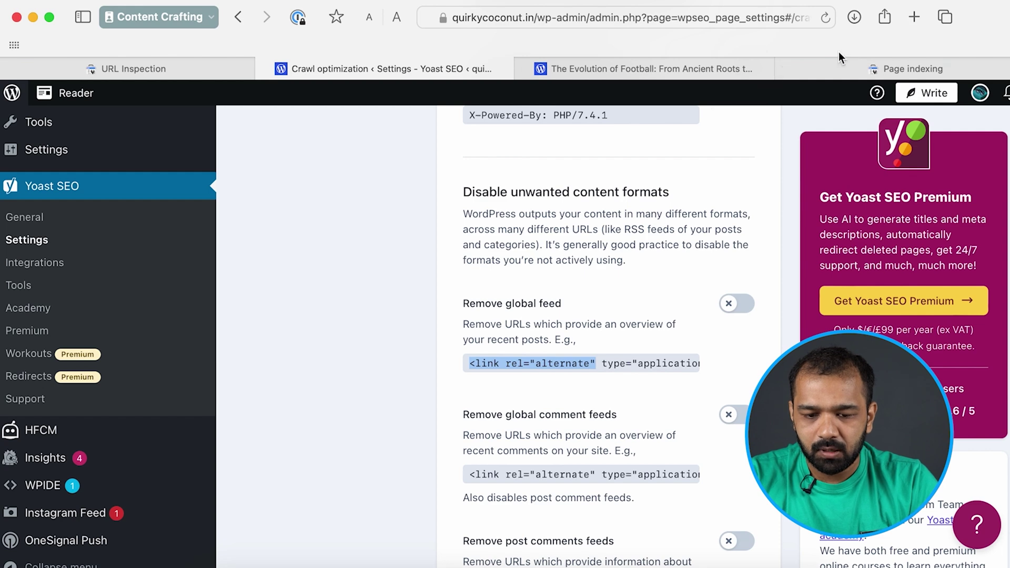
click(691, 70)
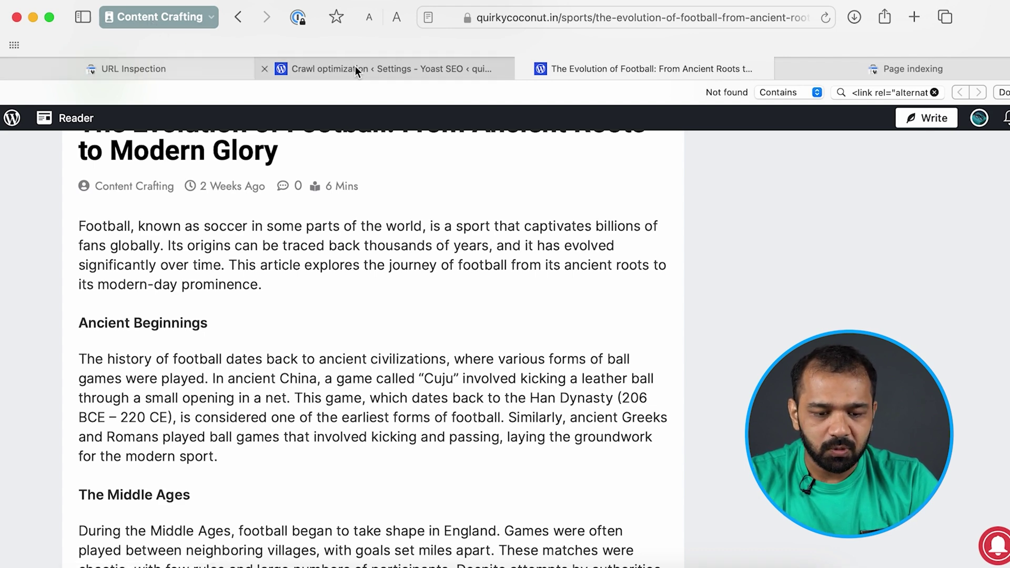
click(100, 62)
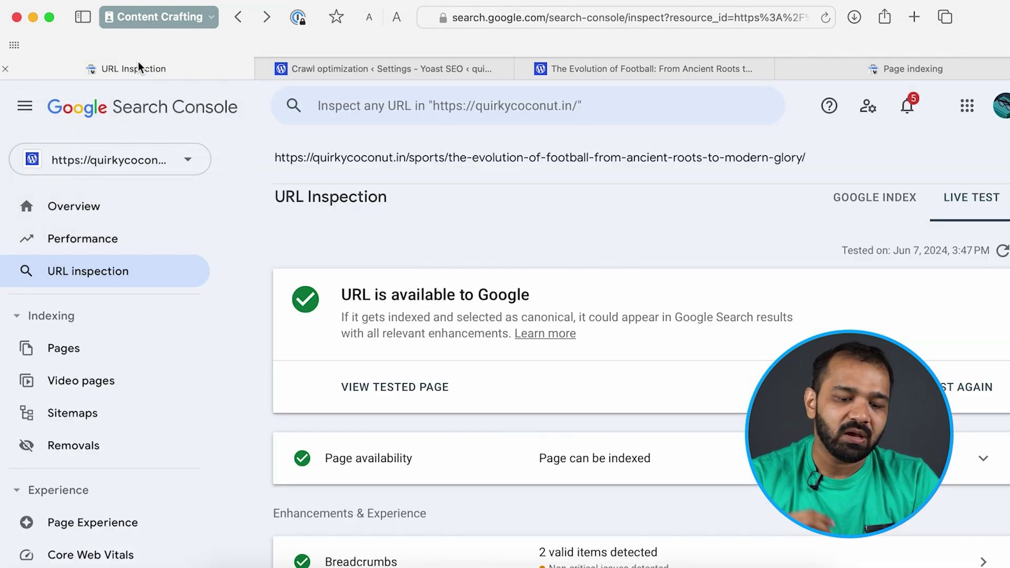
click(450, 72)
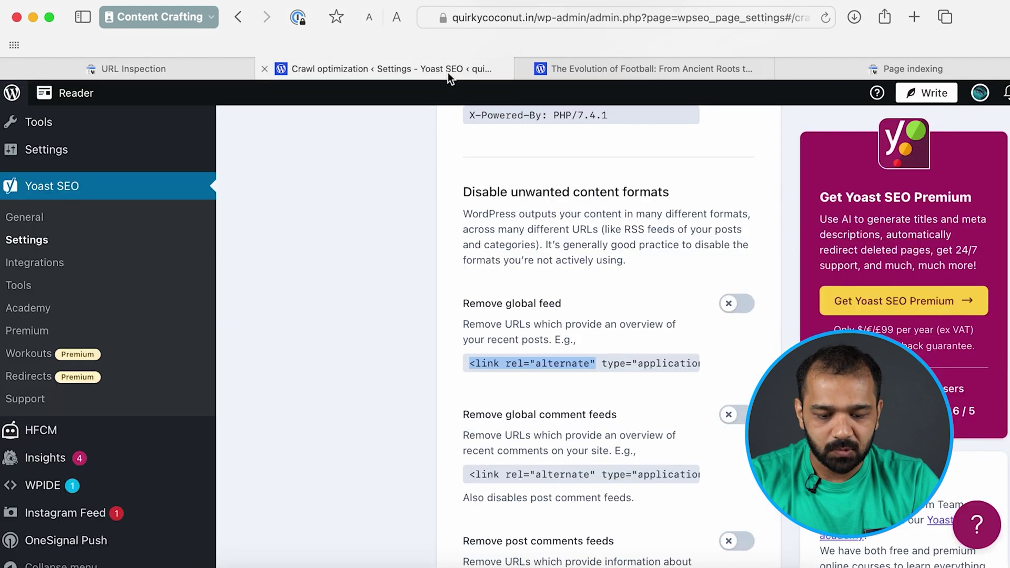
Turn on removal of the global, comment and post author feeds in Yoast crawl settings.
scroll(690, 310, up, 5)
scroll(690, 310, down, 5)
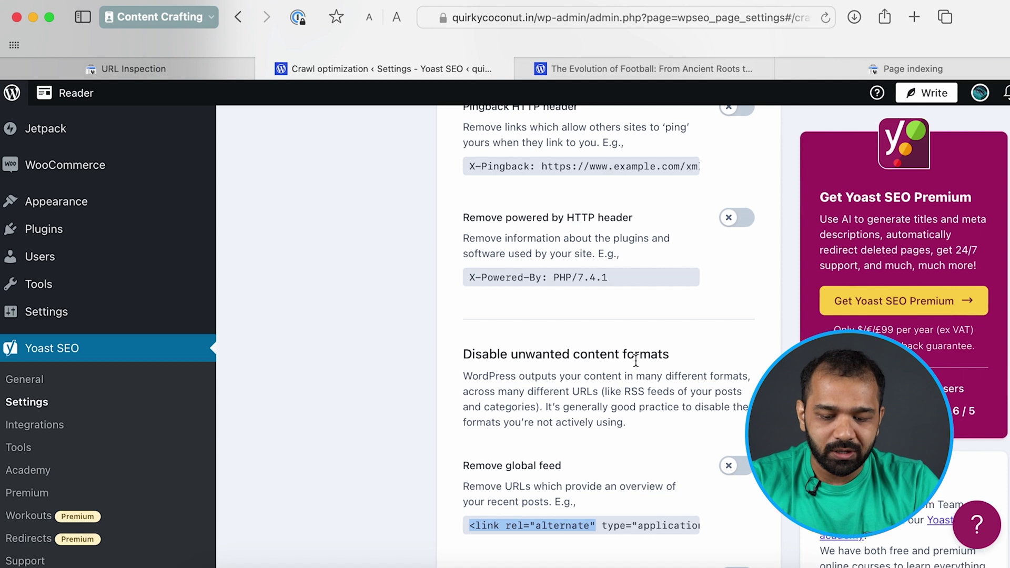
click(747, 469)
scroll(747, 512, down, 3)
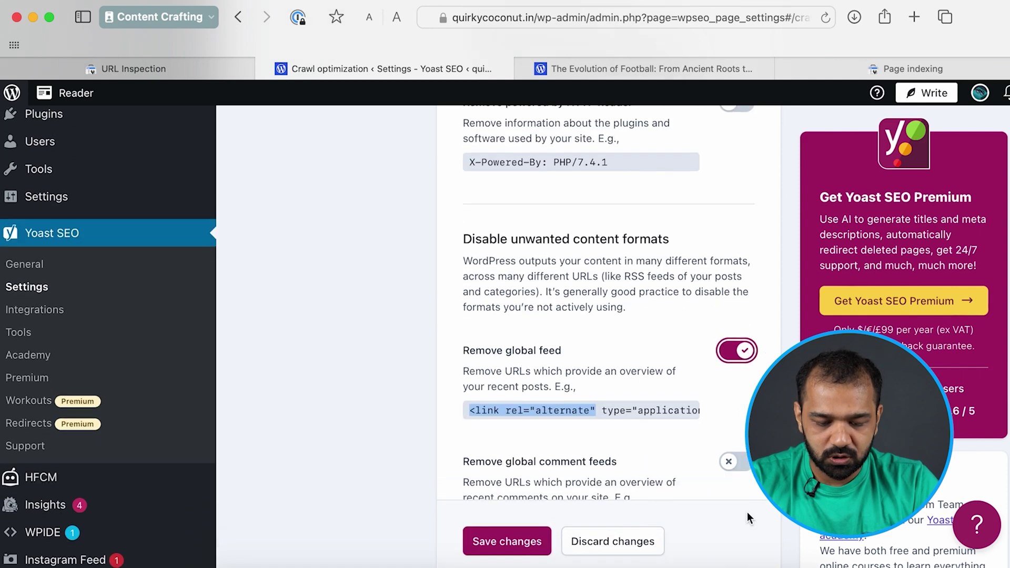
scroll(742, 453, down, 3)
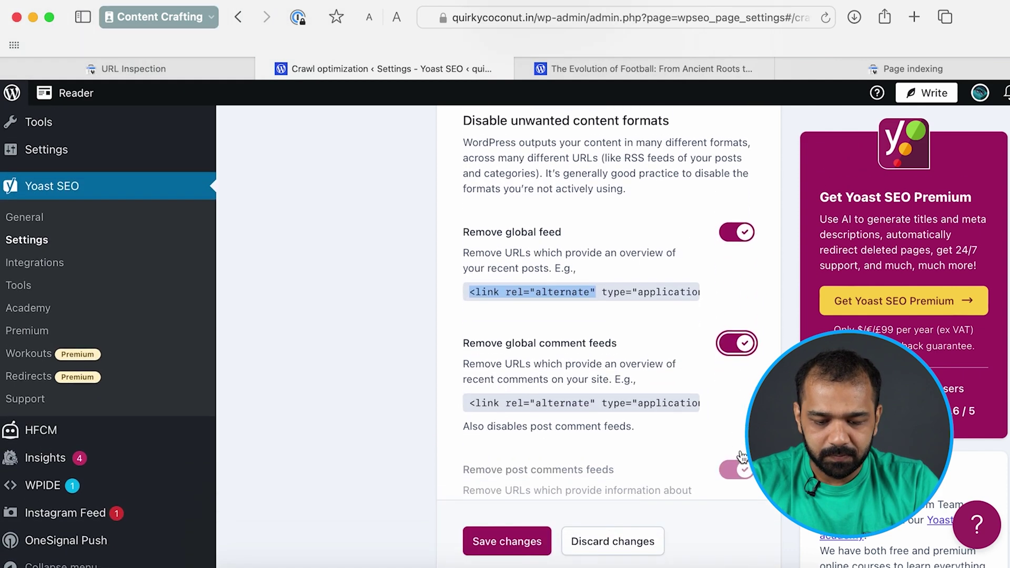
scroll(721, 441, down, 1)
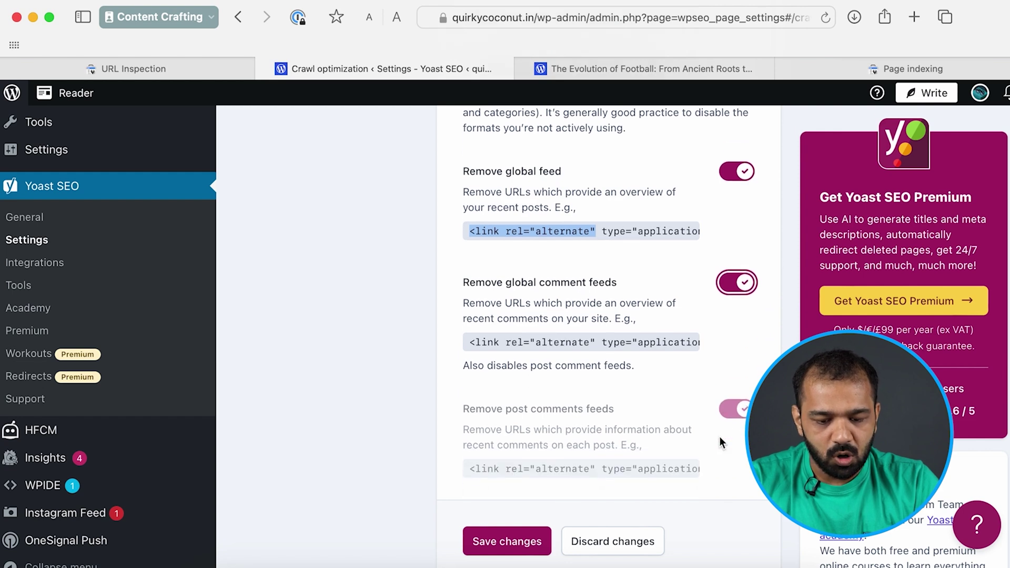
click(736, 399)
scroll(669, 395, down, 3)
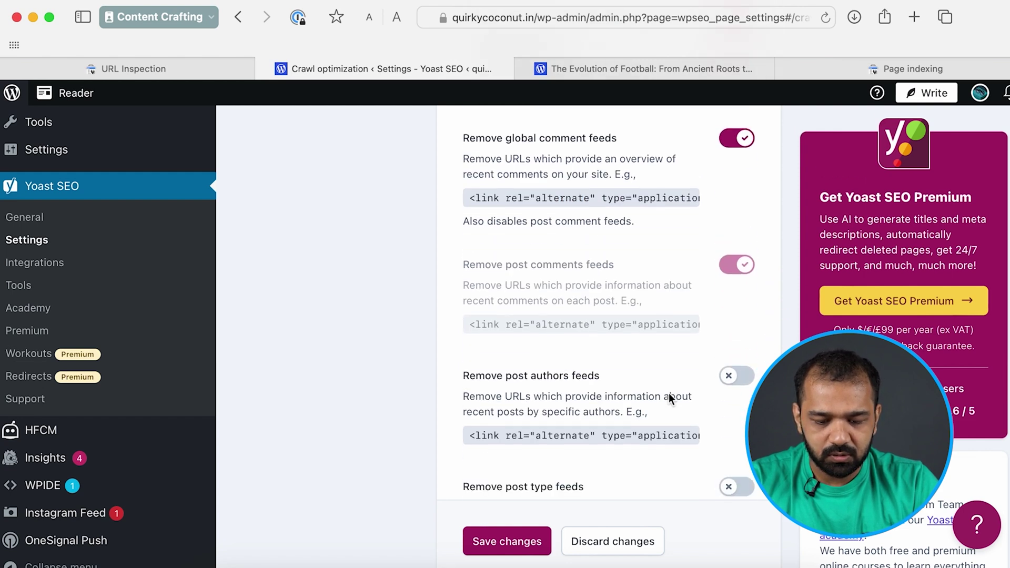
click(737, 380)
Turn on removal of category and tag feeds.
scroll(739, 390, down, 1)
scroll(736, 410, down, 1)
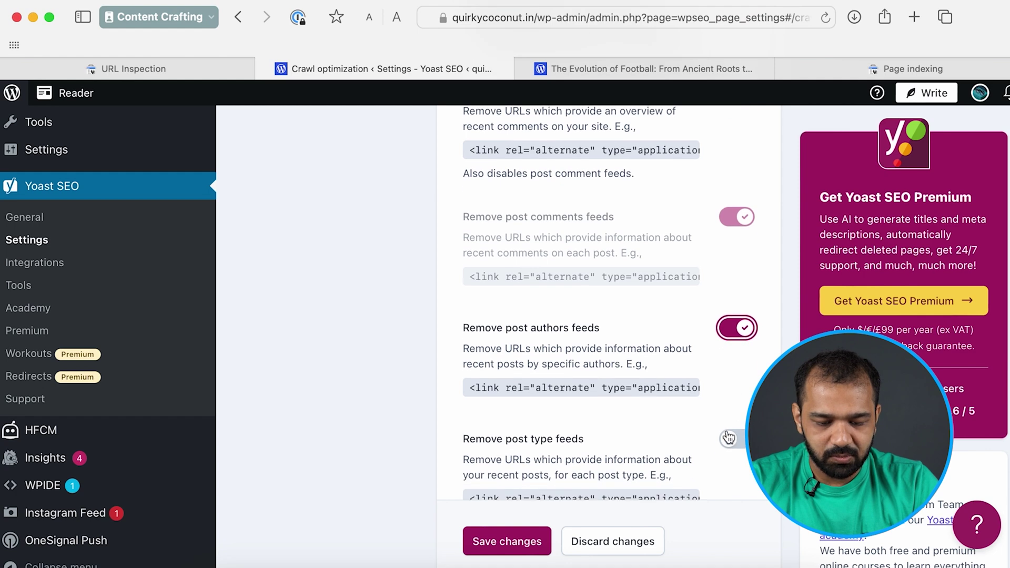
scroll(744, 451, down, 2)
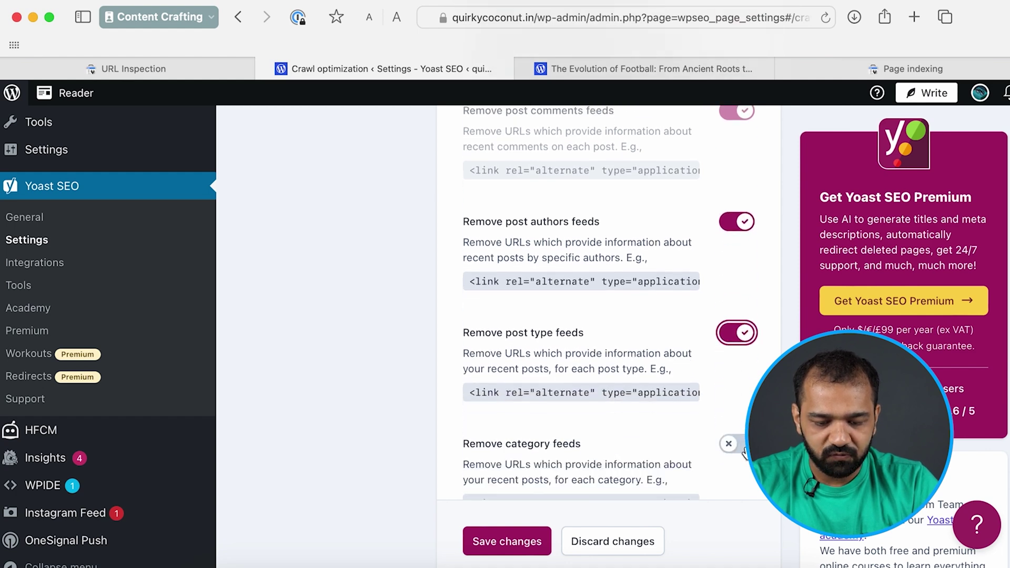
click(742, 446)
scroll(739, 436, down, 3)
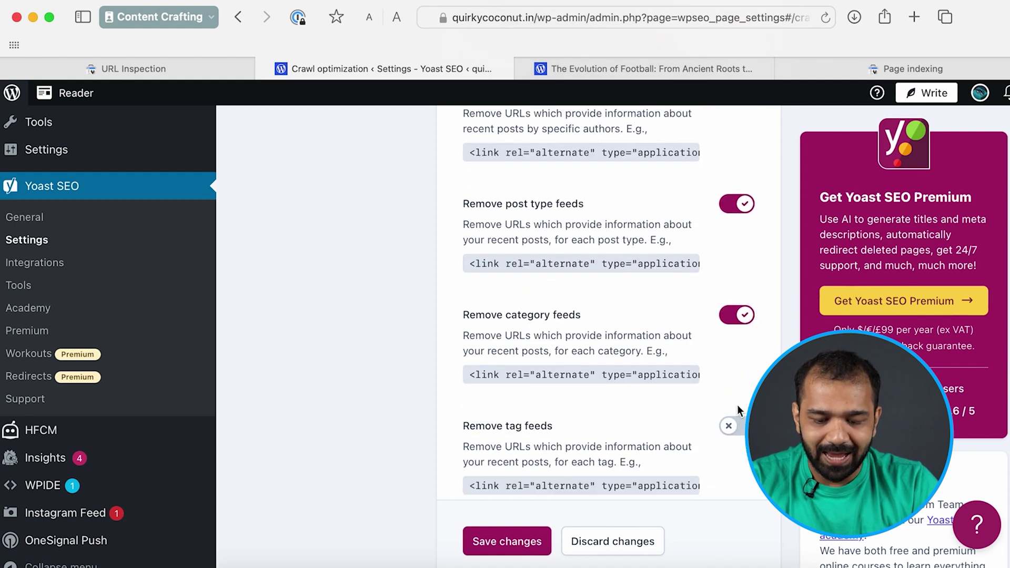
click(737, 427)
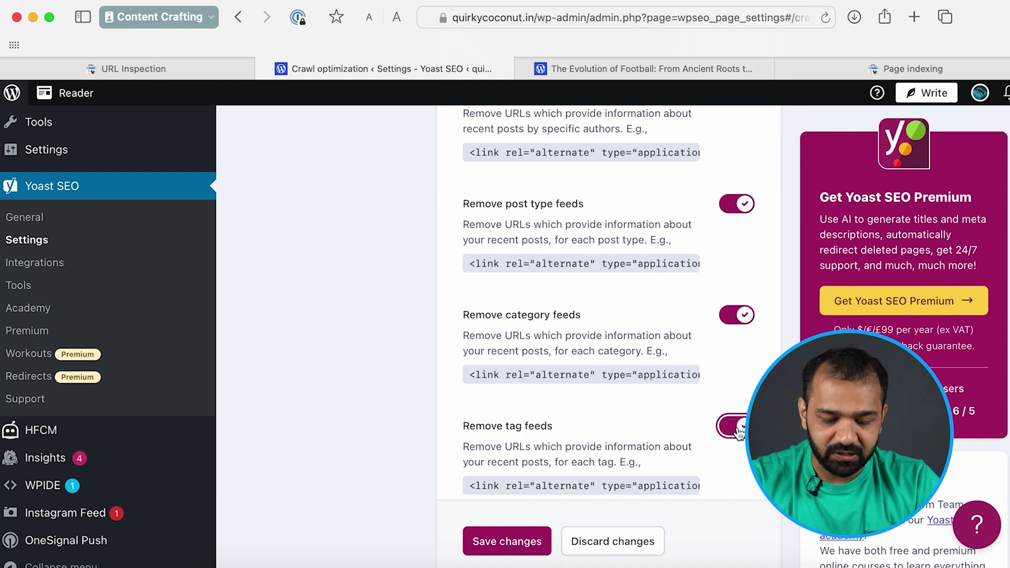
Turn on removal of search results, custom taxonomy and Atom/RDF feeds, then save the changes.
scroll(739, 432, down, 2)
scroll(739, 441, down, 3)
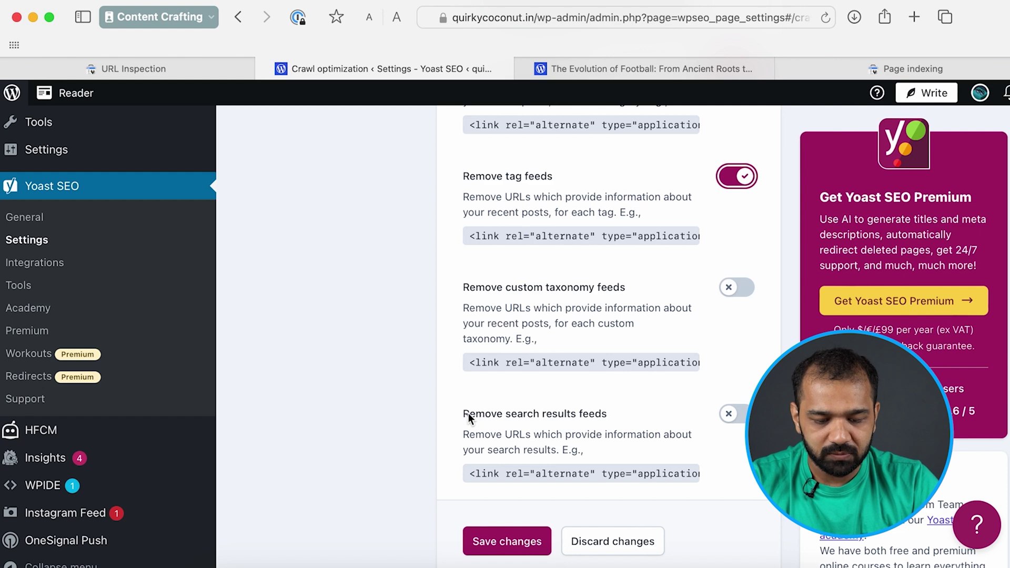
drag(468, 413, 634, 410)
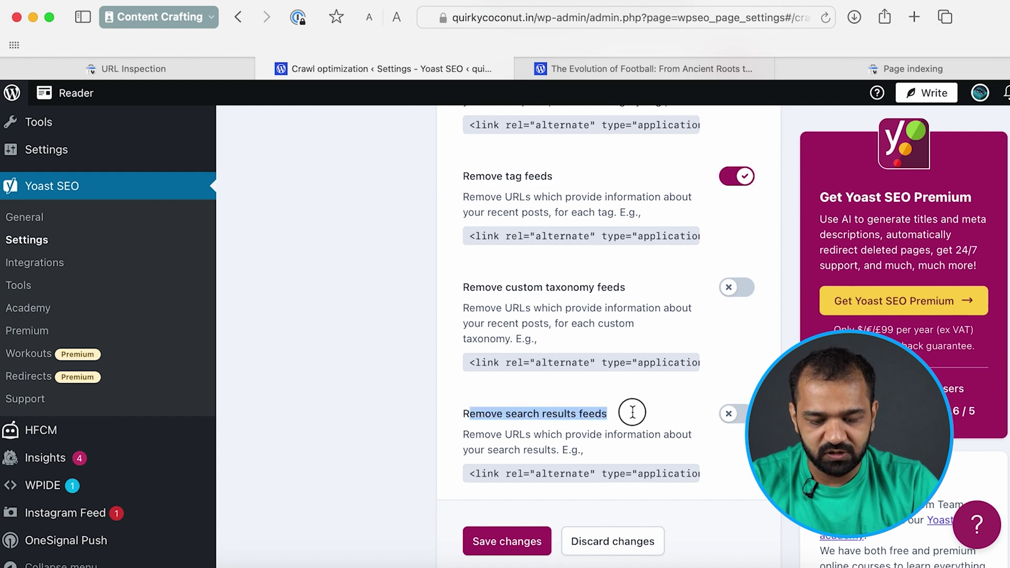
click(727, 416)
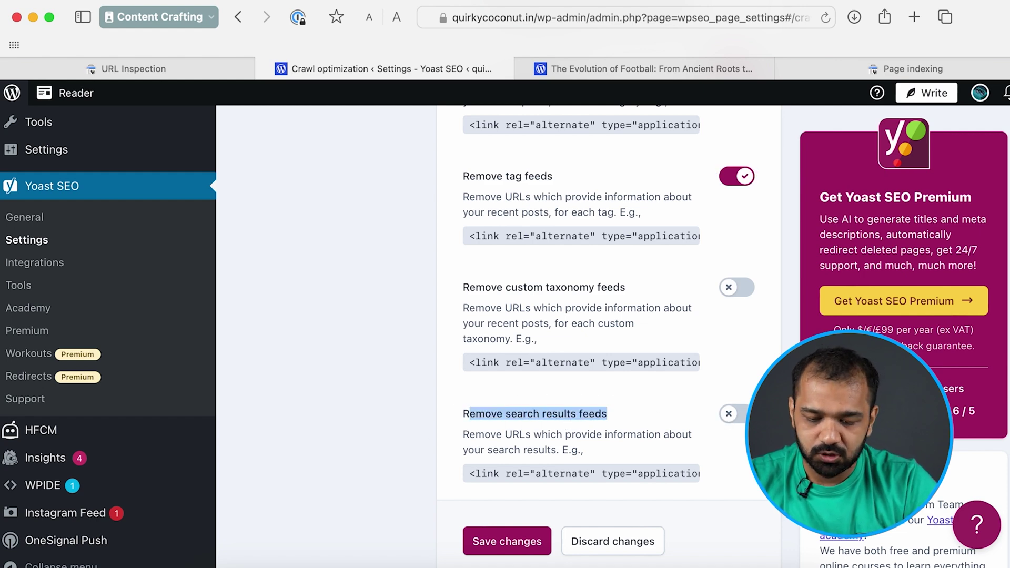
click(737, 288)
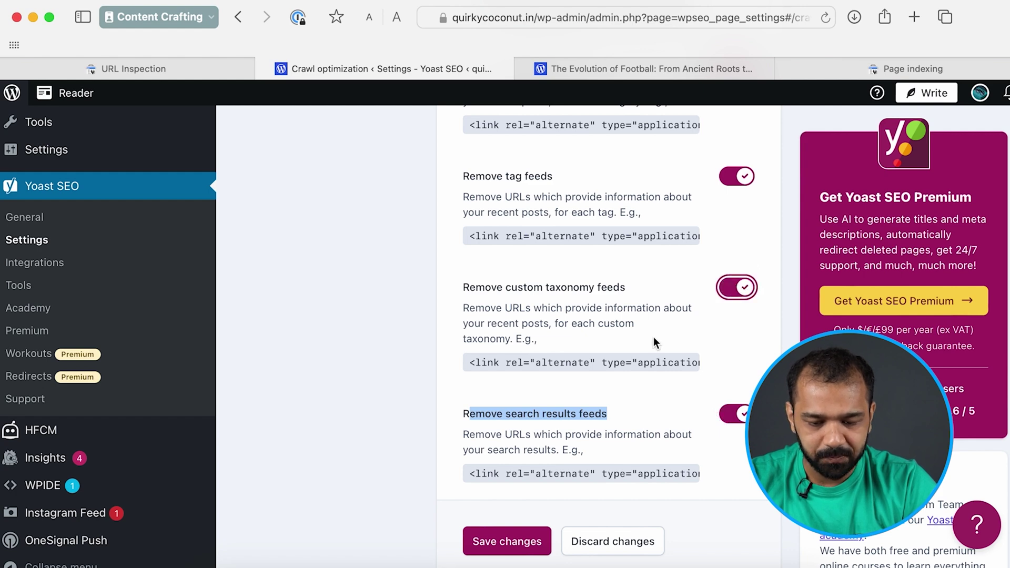
scroll(653, 337, down, 3)
click(752, 348)
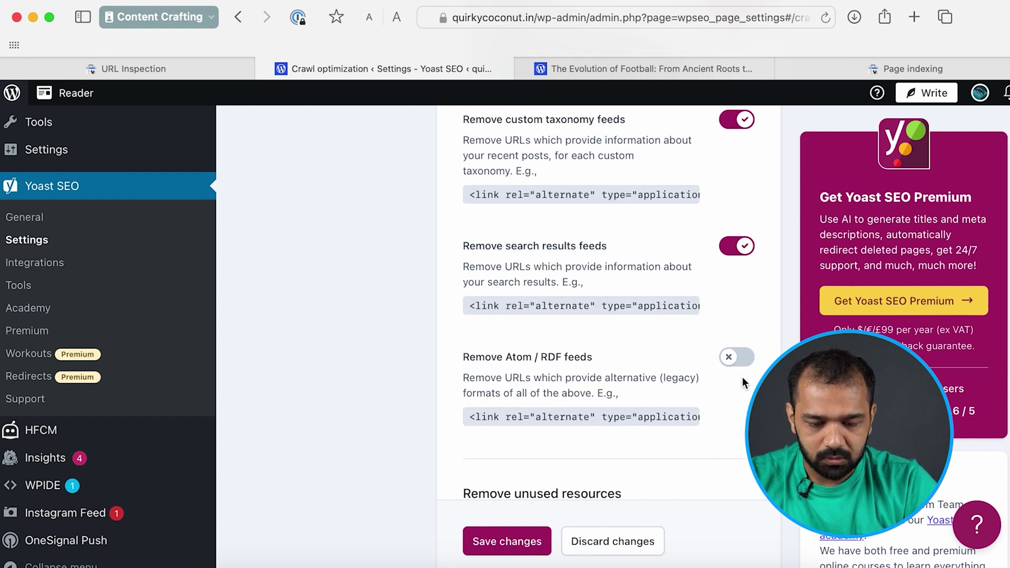
click(741, 357)
scroll(663, 420, down, 3)
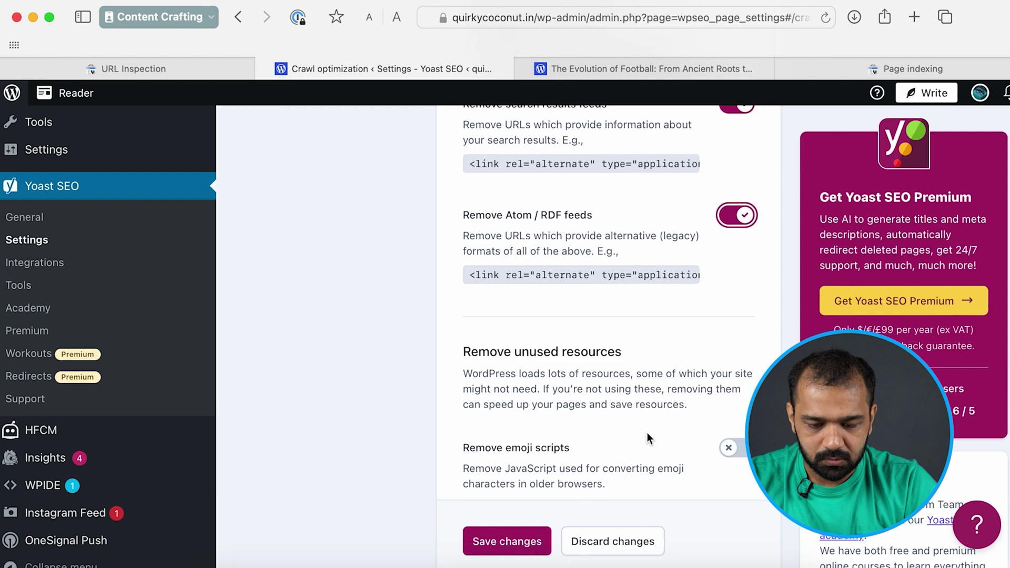
click(514, 547)
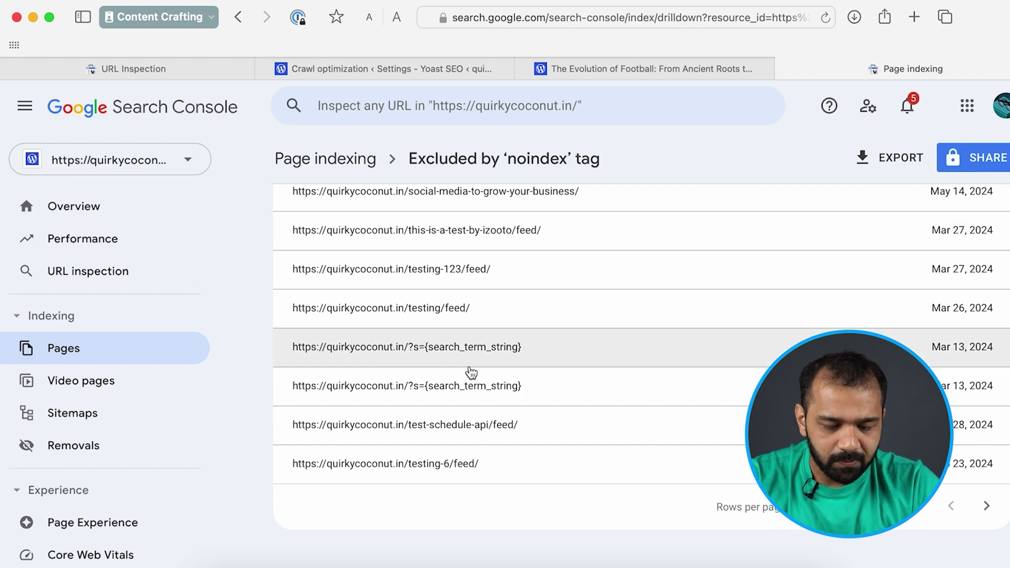
Highlight the two ?s={search_term_string} URLs in the 'Excluded by noindex tag' list.
drag(291, 355, 524, 360)
click(535, 388)
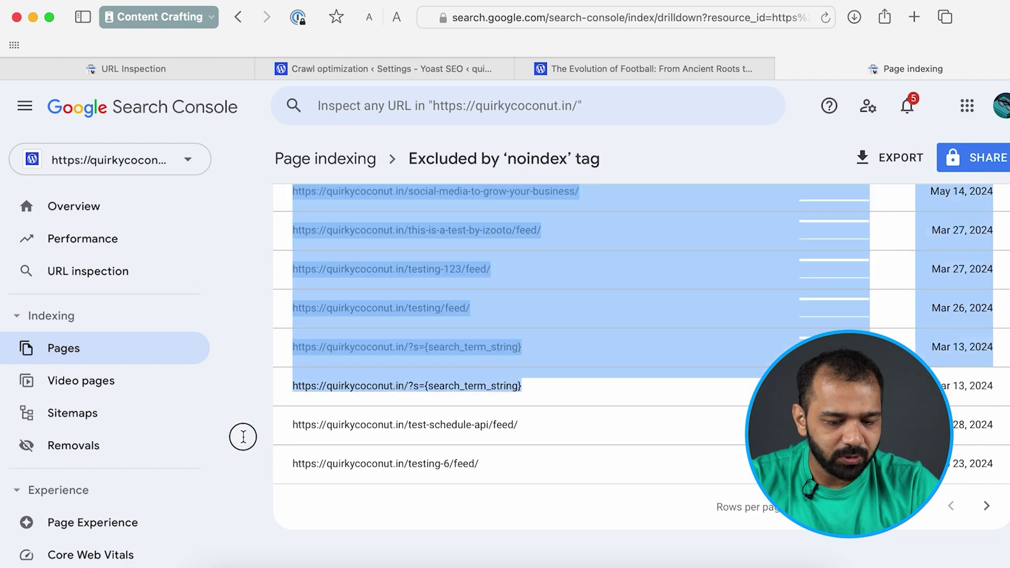
click(338, 396)
shift+click(323, 397)
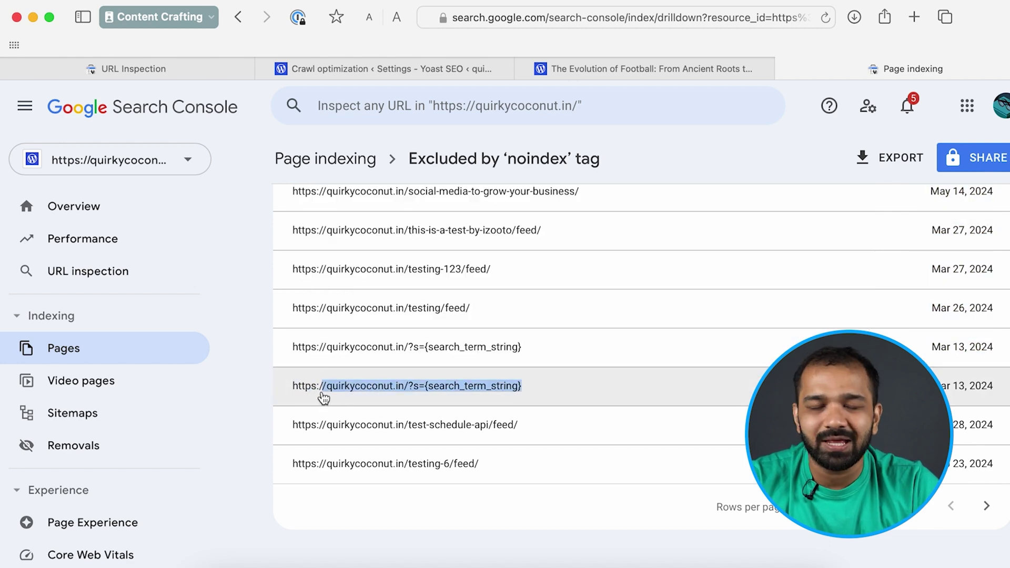